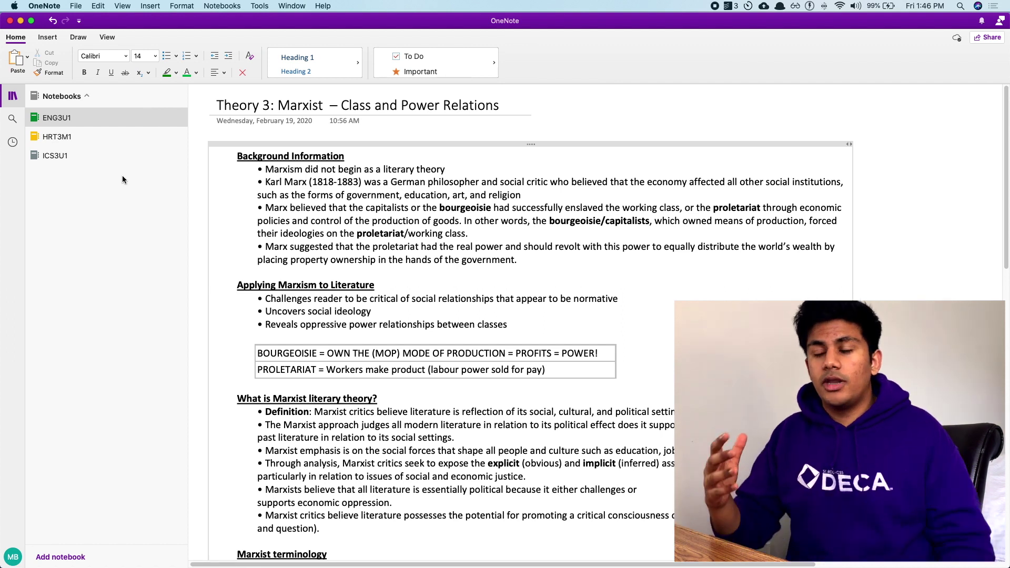
Open ENG3U1, visit Word Wednesday, return to Literary Theories, then show Recent Notes
{"action": "left_click", "coordinate": [94, 117]}
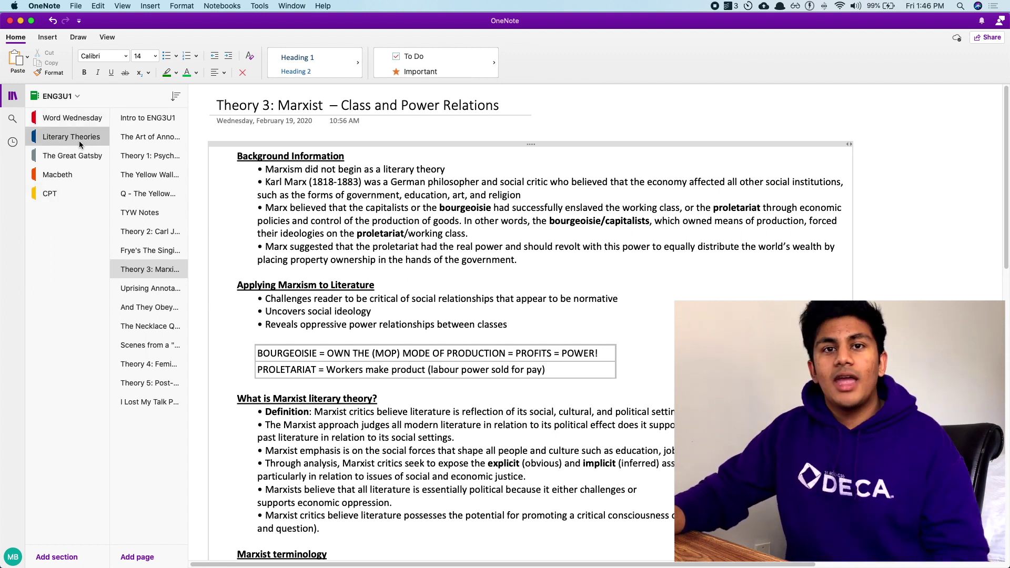
{"action": "left_click", "coordinate": [91, 121]}
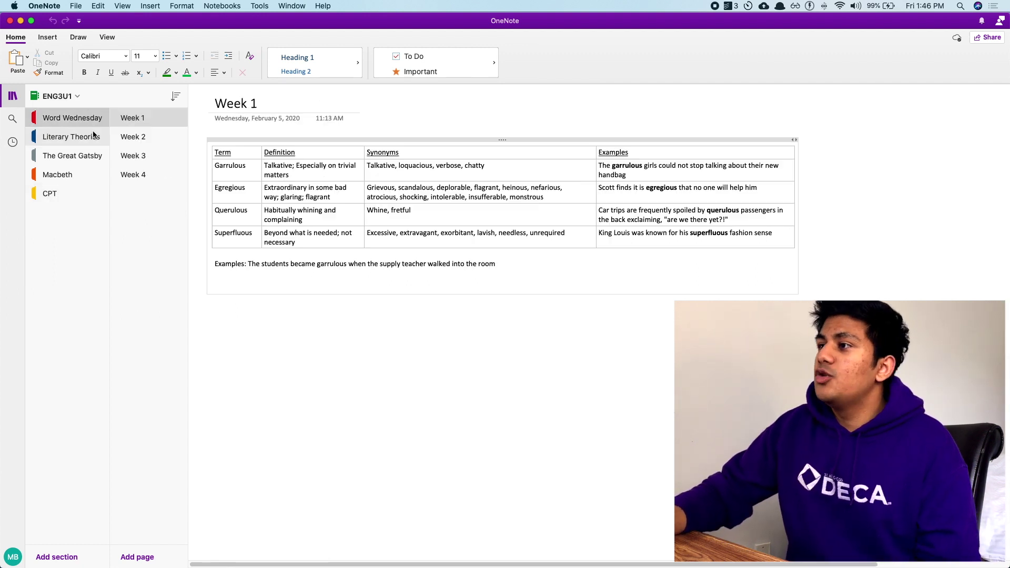
{"action": "left_click", "coordinate": [94, 136]}
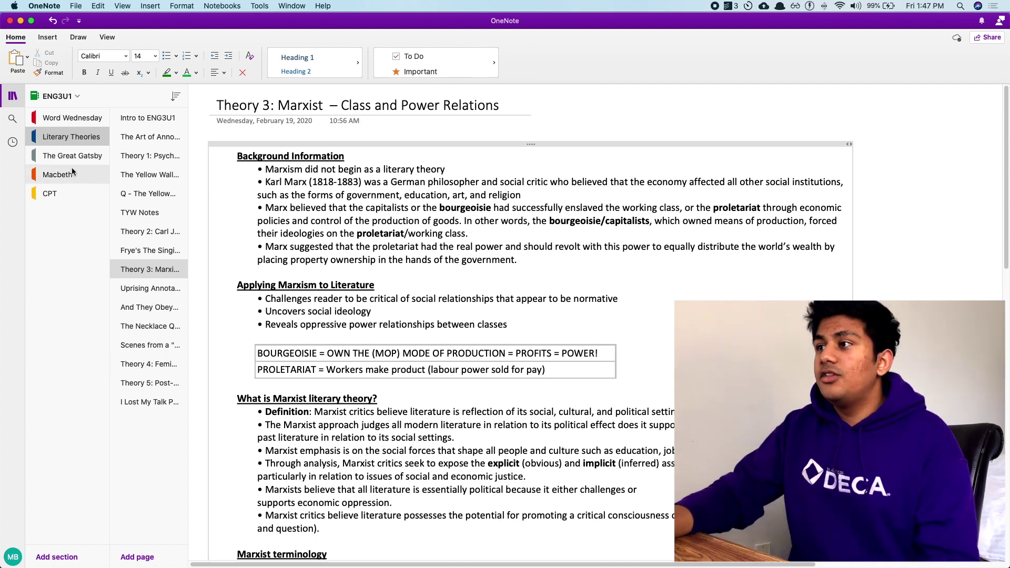
{"action": "left_click", "coordinate": [13, 143]}
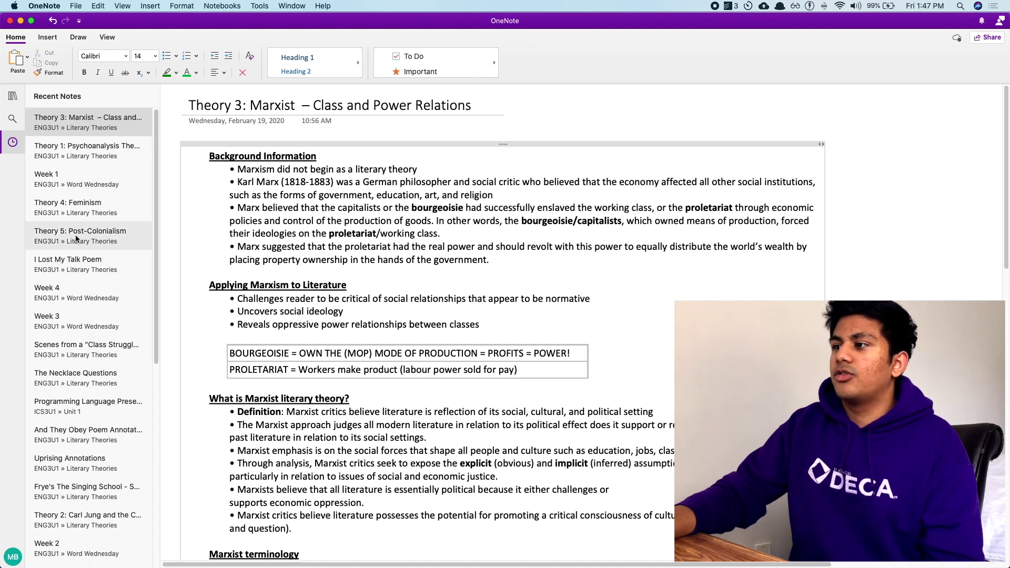
{"action": "scroll", "coordinate": [85, 242], "scroll_direction": "down", "scroll_amount": 5}
{"action": "scroll", "coordinate": [123, 254], "scroll_direction": "up", "scroll_amount": 5}
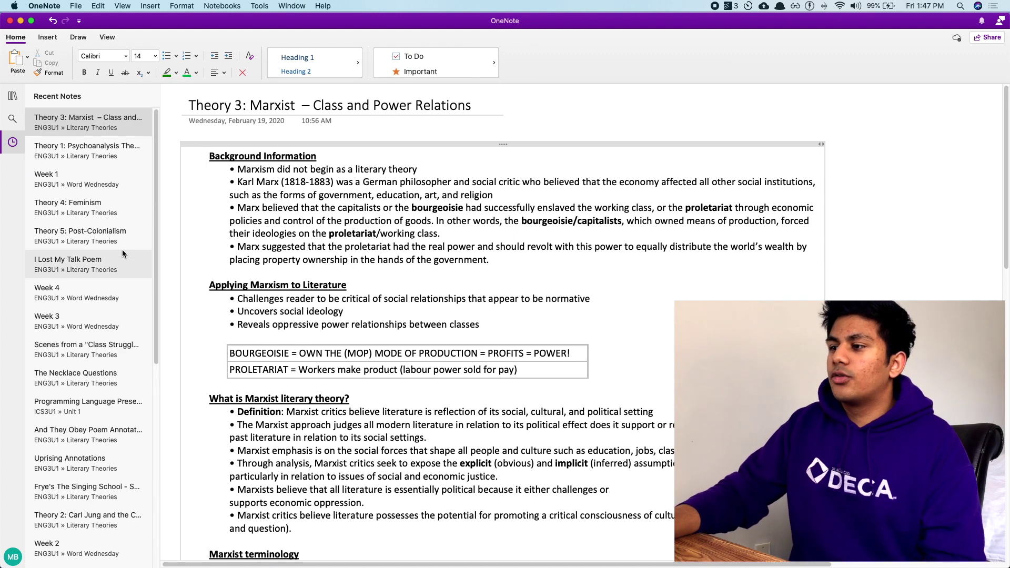
{"action": "left_click", "coordinate": [22, 97]}
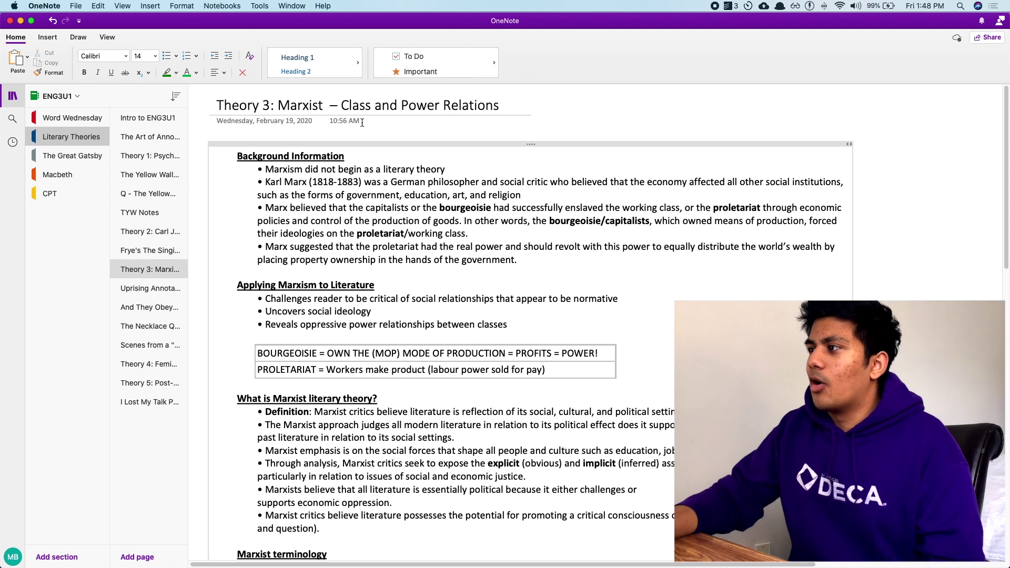
{"action": "left_click", "coordinate": [319, 124]}
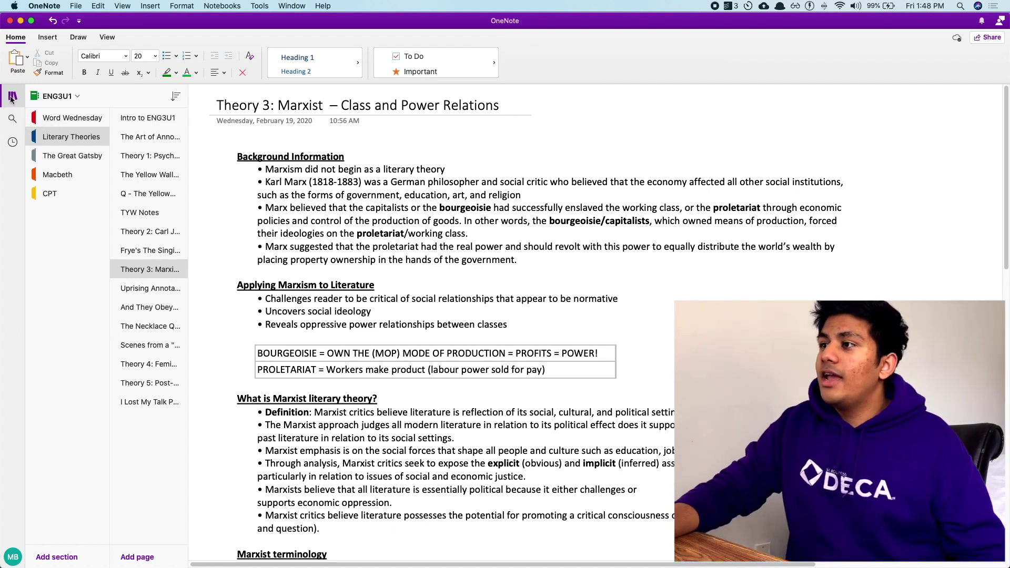
{"action": "left_click", "coordinate": [12, 120]}
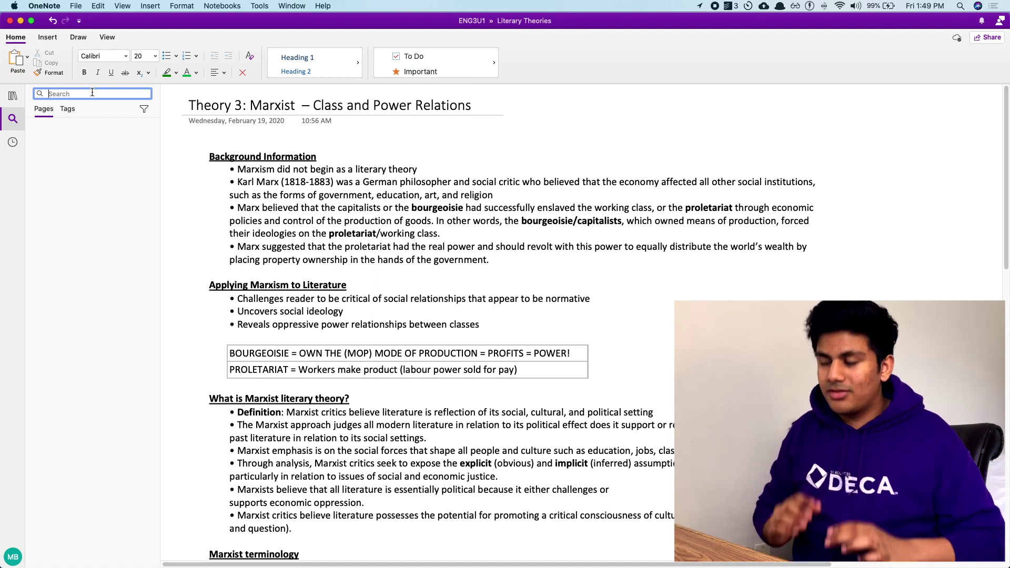
Search for 'Feminism', open the Theory 4: Feminism page and scroll through it
{"action": "type", "text": "Feminism"}
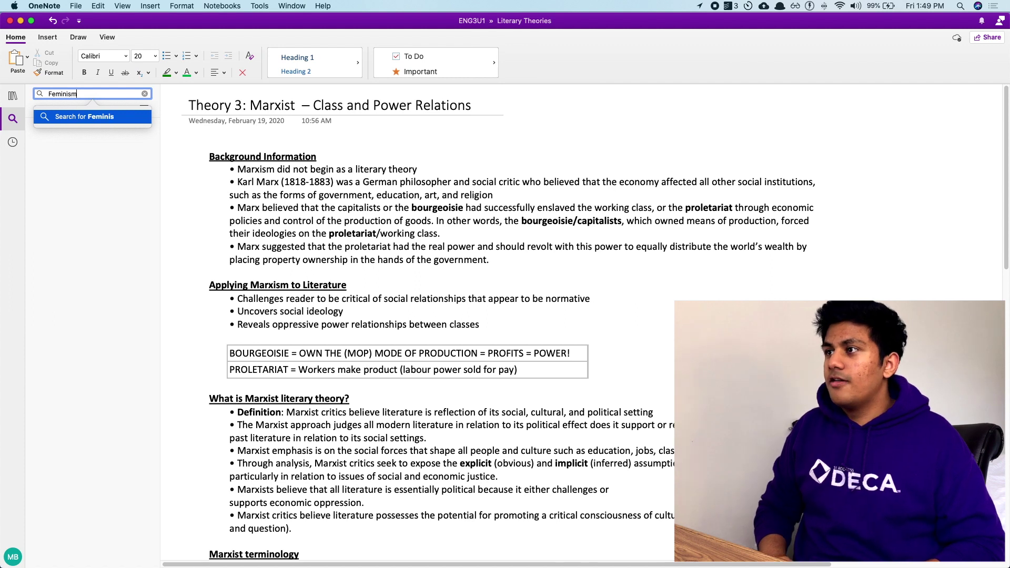
{"action": "key", "text": "Return"}
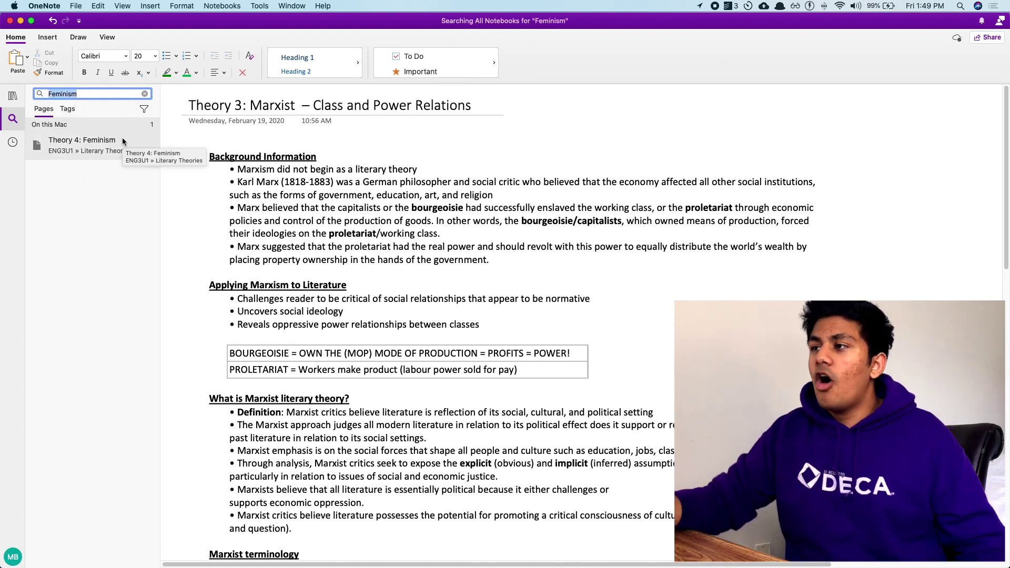
{"action": "left_click", "coordinate": [77, 142]}
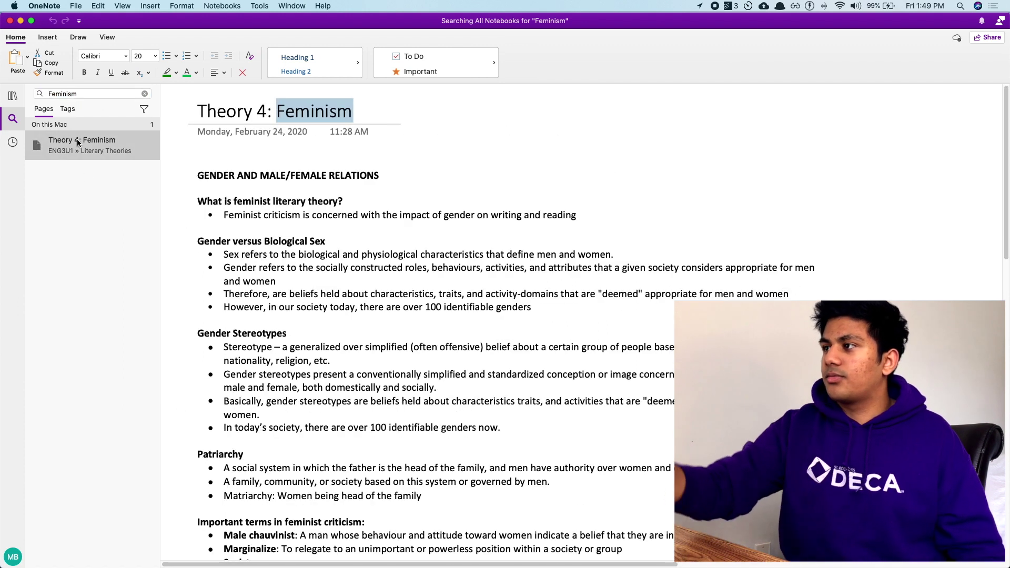
{"action": "left_click", "coordinate": [310, 108]}
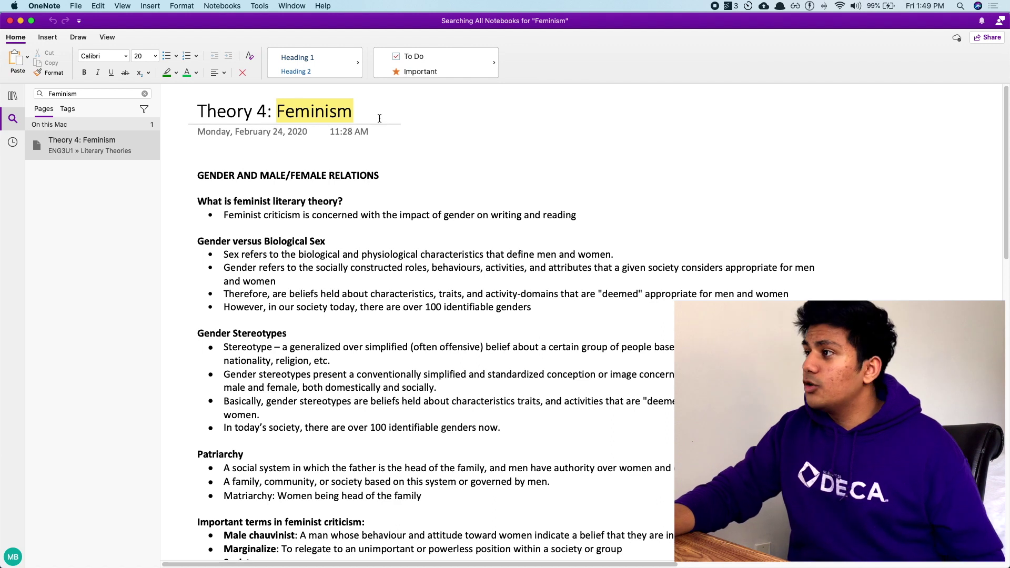
{"action": "scroll", "coordinate": [379, 118], "scroll_direction": "down", "scroll_amount": 10}
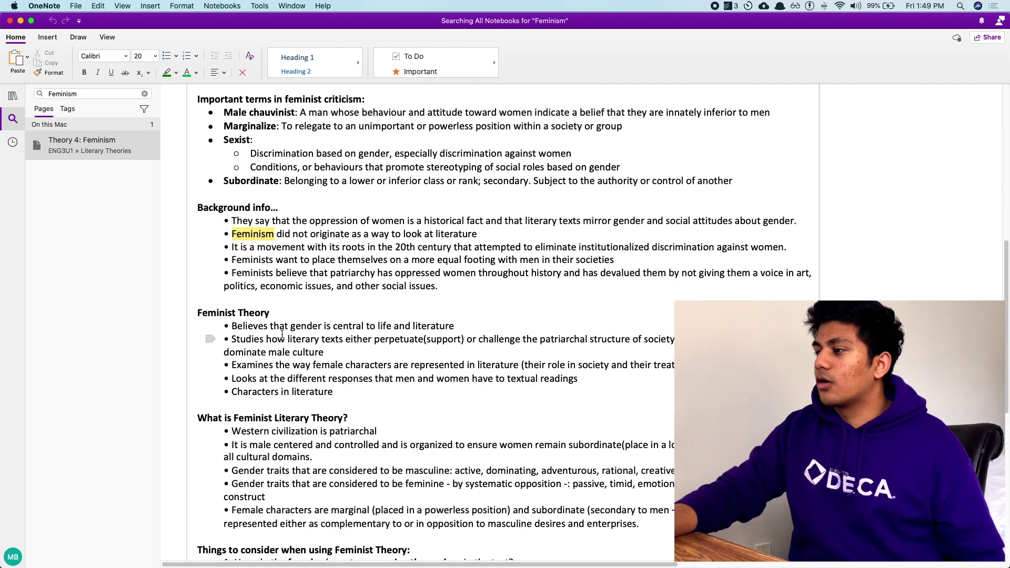
{"action": "scroll", "coordinate": [262, 271], "scroll_direction": "down", "scroll_amount": 8}
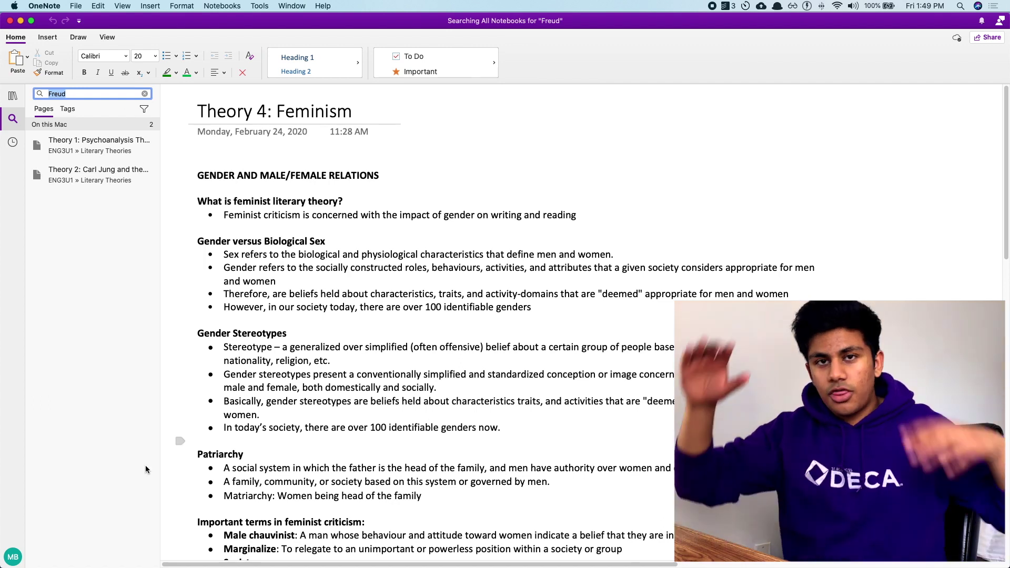
Open the Theory 1: Psychoanalysis page, then the Theory 2 Carl Jung page, and zoom in
{"action": "left_click", "coordinate": [134, 143]}
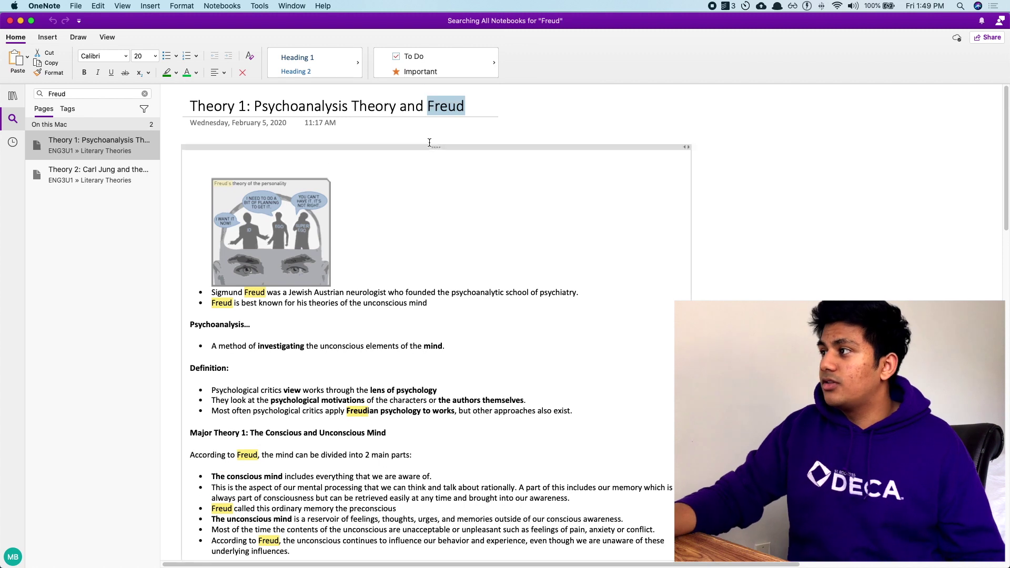
{"action": "scroll", "coordinate": [354, 336], "scroll_direction": "down", "scroll_amount": 10}
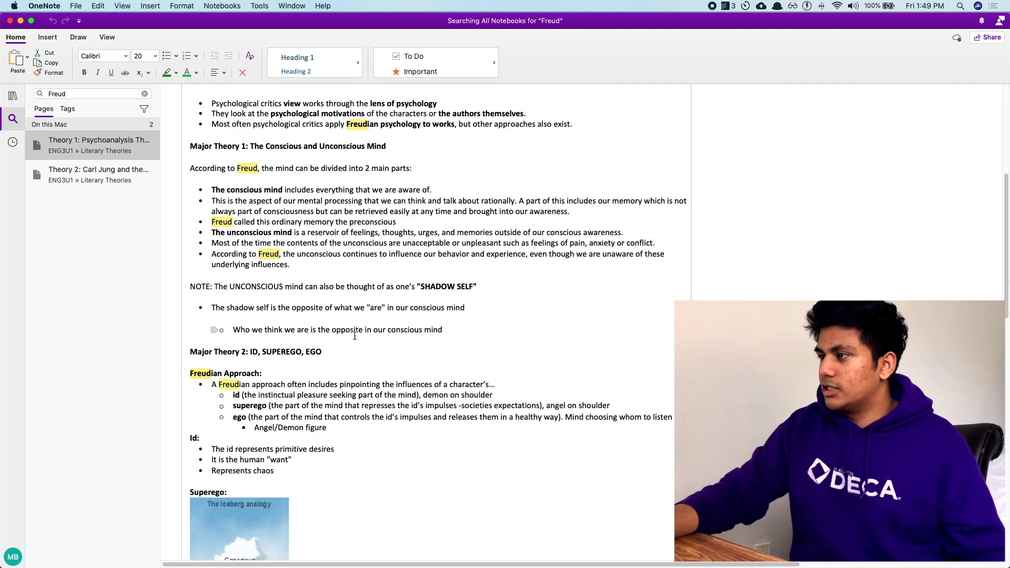
{"action": "scroll", "coordinate": [355, 336], "scroll_direction": "up", "scroll_amount": 10}
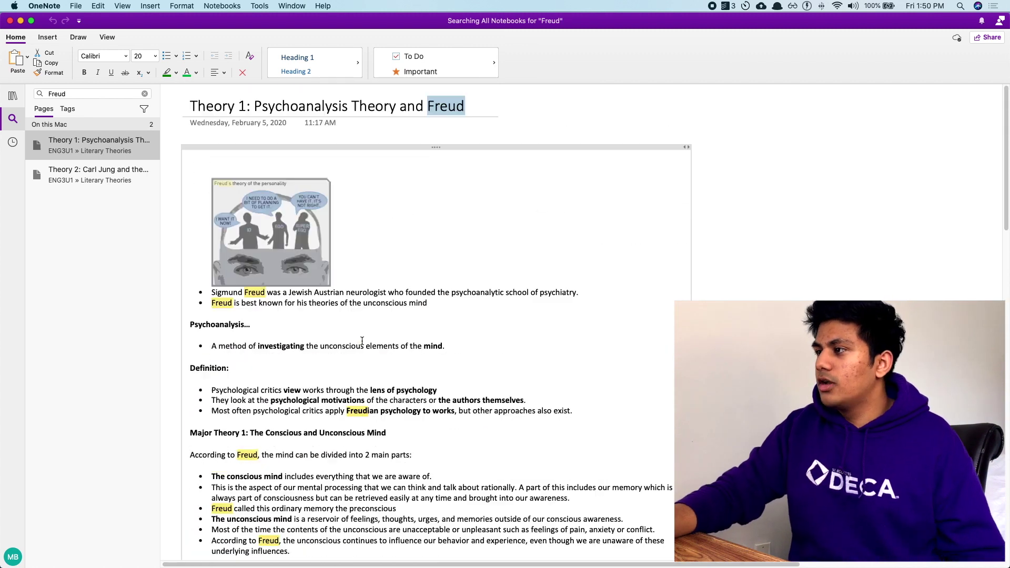
{"action": "left_click", "coordinate": [110, 179]}
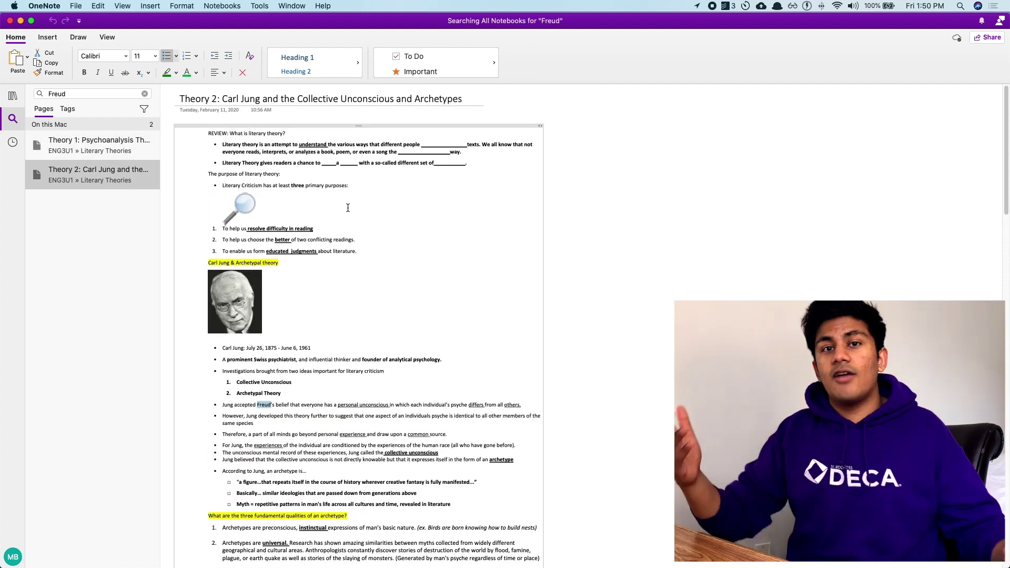
{"action": "scroll", "coordinate": [450, 238], "scroll_direction": "down", "scroll_amount": 2}
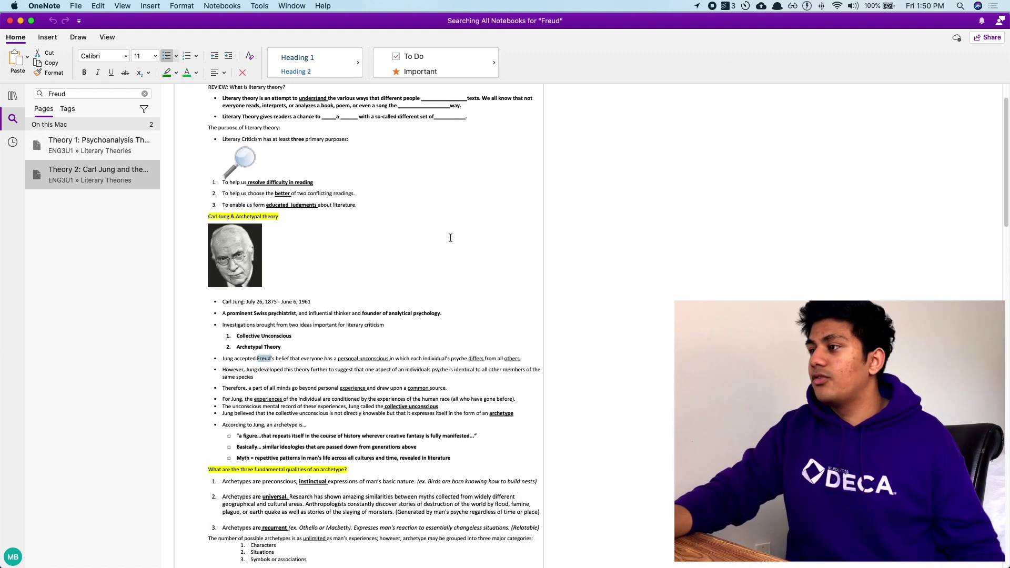
{"action": "scroll", "coordinate": [450, 238], "scroll_direction": "down", "scroll_amount": 5}
{"action": "key", "text": "super+equal"}
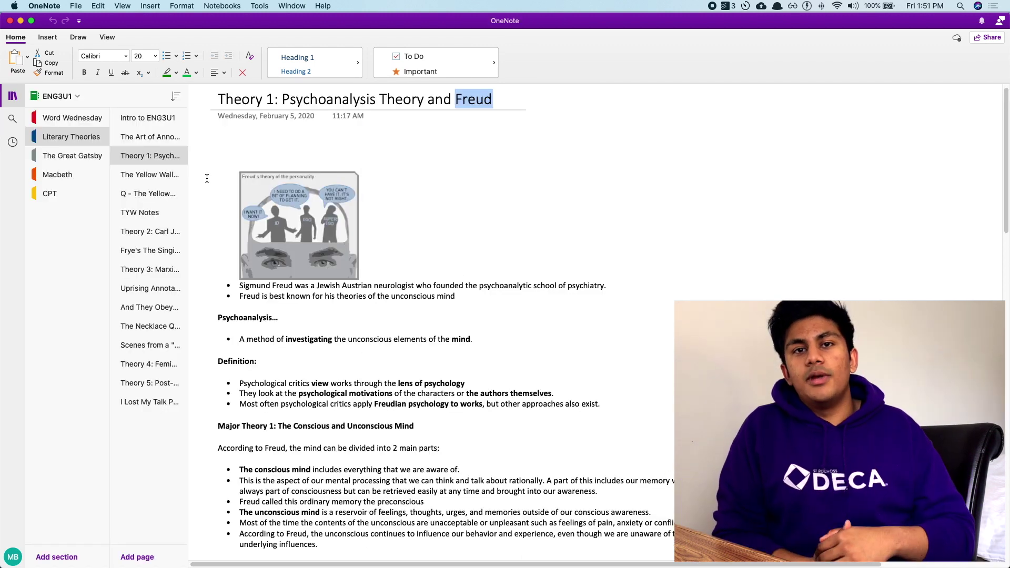
Hide the notebook and section navigation and scroll down to the numbered questions
{"action": "left_click", "coordinate": [13, 96]}
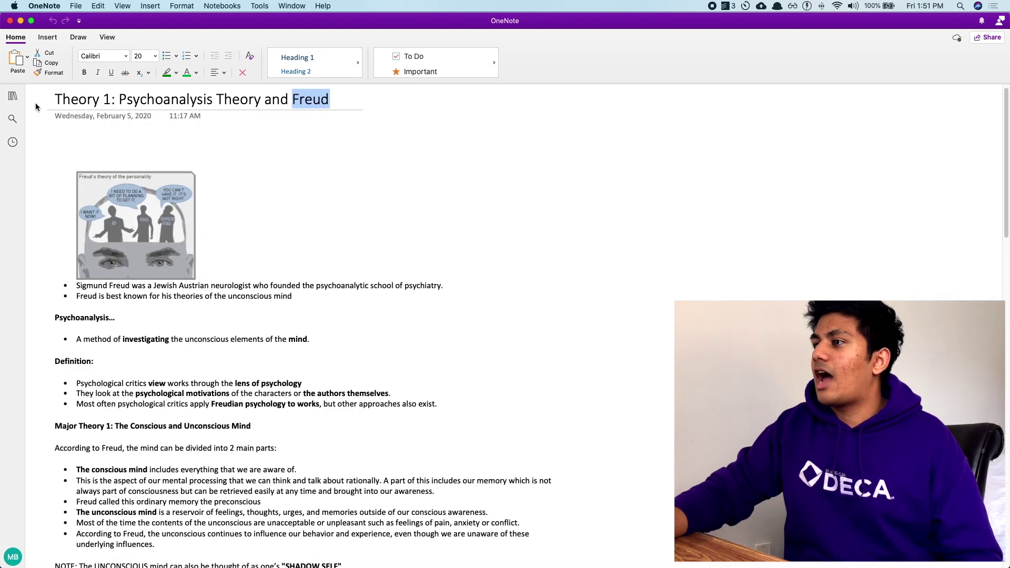
{"action": "scroll", "coordinate": [262, 195], "scroll_direction": "down", "scroll_amount": 10}
{"action": "scroll", "coordinate": [262, 194], "scroll_direction": "down", "scroll_amount": 20}
{"action": "scroll", "coordinate": [210, 221], "scroll_direction": "up", "scroll_amount": 5}
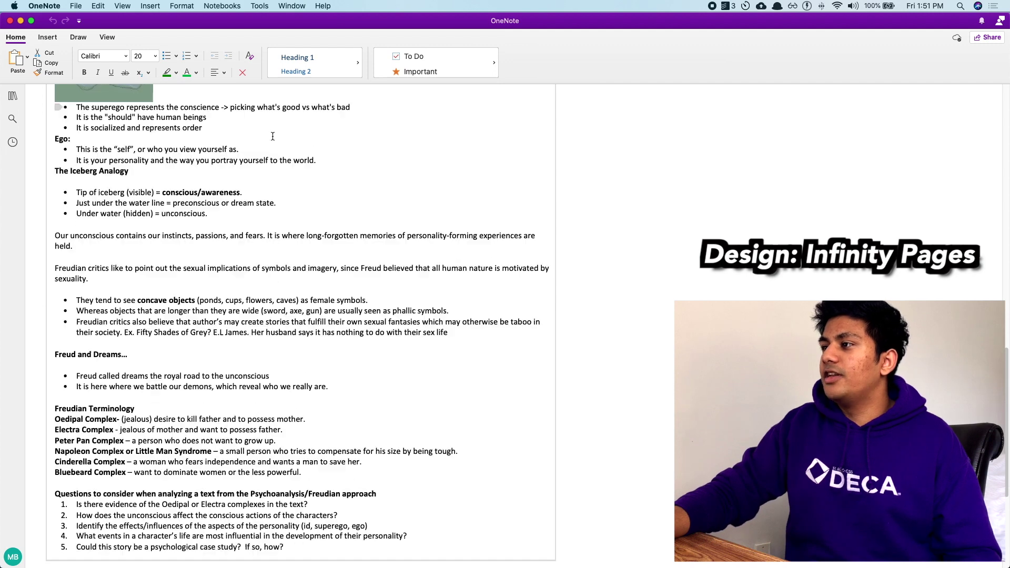
{"action": "scroll", "coordinate": [137, 232], "scroll_direction": "down", "scroll_amount": 5}
{"action": "scroll", "coordinate": [137, 232], "scroll_direction": "up", "scroll_amount": 20}
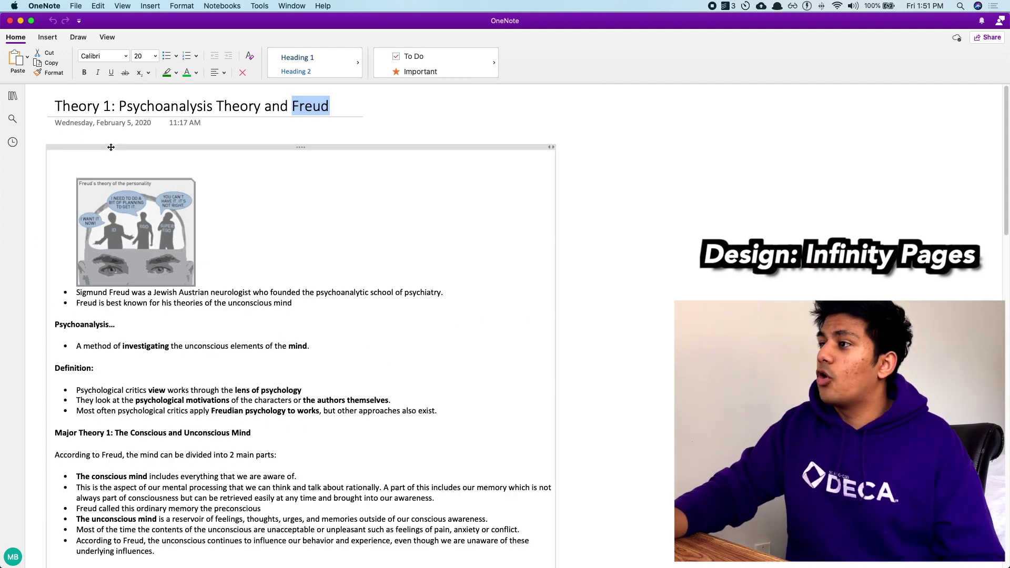
{"action": "scroll", "coordinate": [111, 147], "scroll_direction": "down", "scroll_amount": 20}
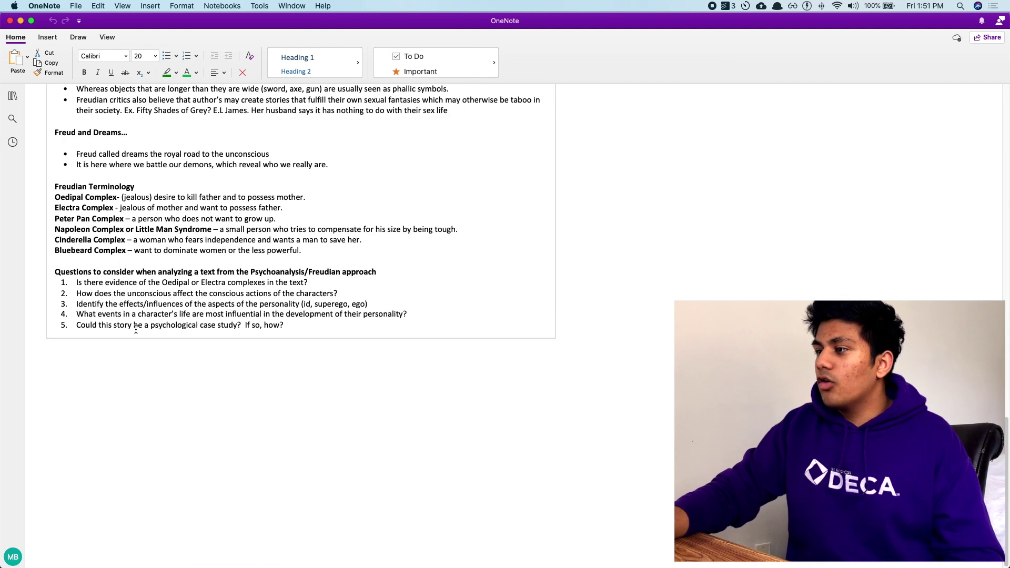
{"action": "left_click", "coordinate": [136, 329]}
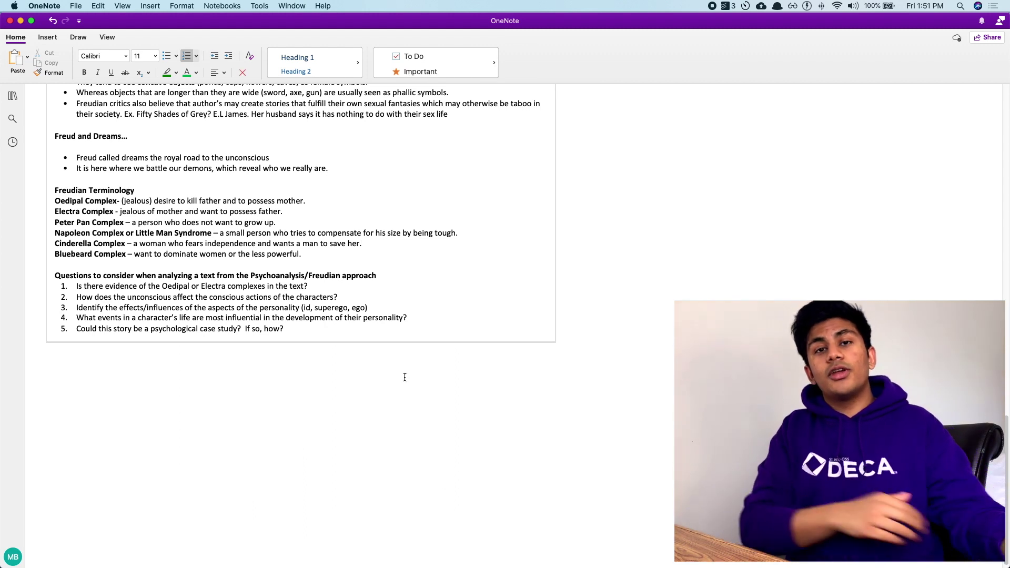
Add two notes below the questions, reading 'Onenote' and 'typing'
{"action": "left_click", "coordinate": [72, 395]}
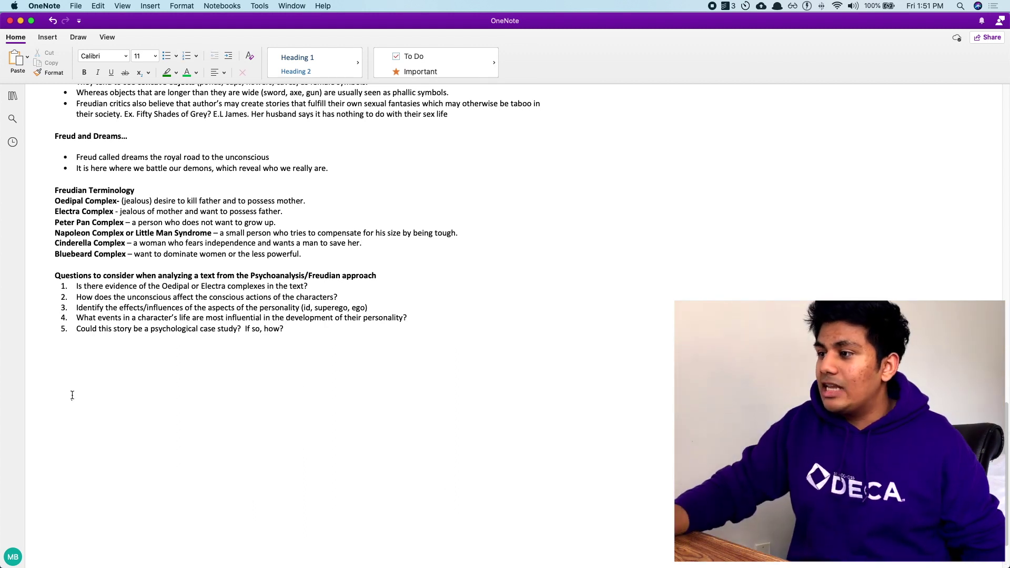
{"action": "type", "text": "Onenote"}
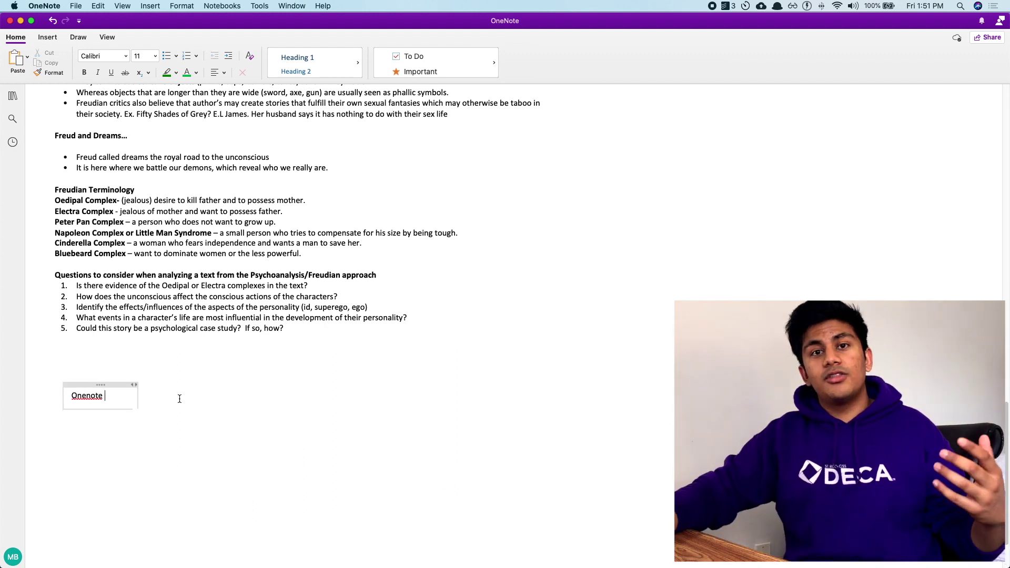
{"action": "scroll", "coordinate": [226, 365], "scroll_direction": "down", "scroll_amount": 3}
{"action": "left_click", "coordinate": [144, 449]}
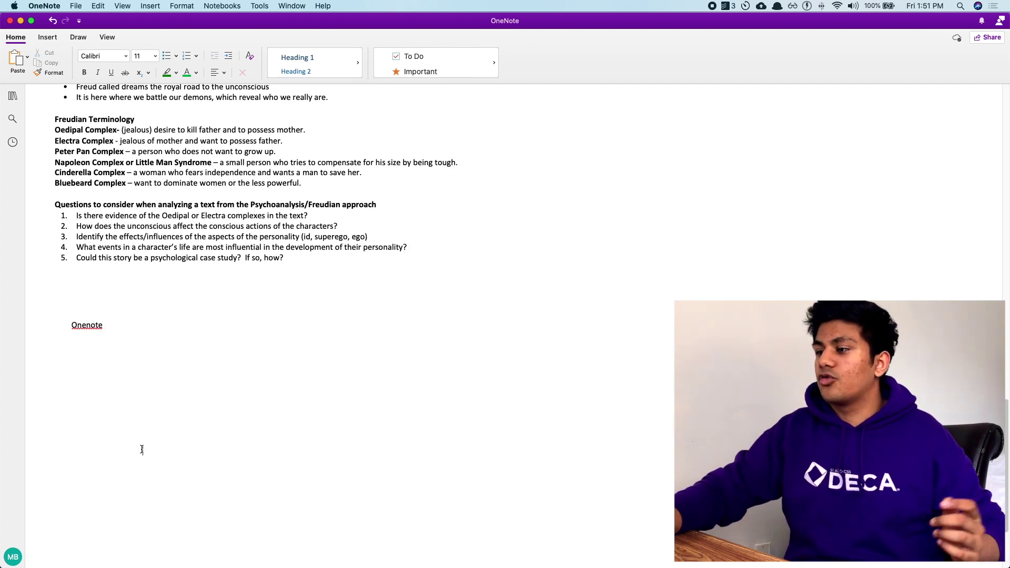
{"action": "type", "text": "typing"}
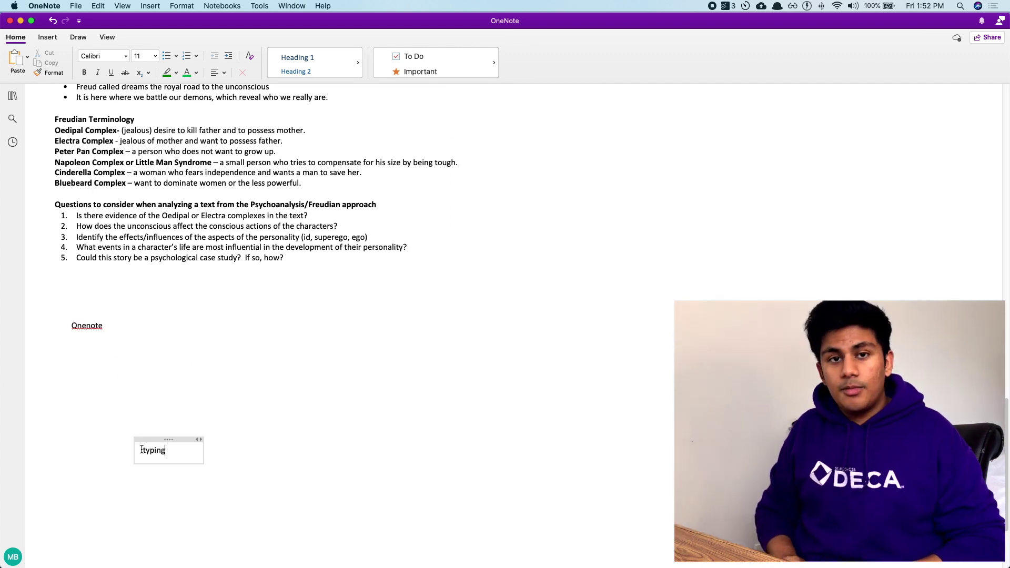
{"action": "left_click", "coordinate": [350, 411]}
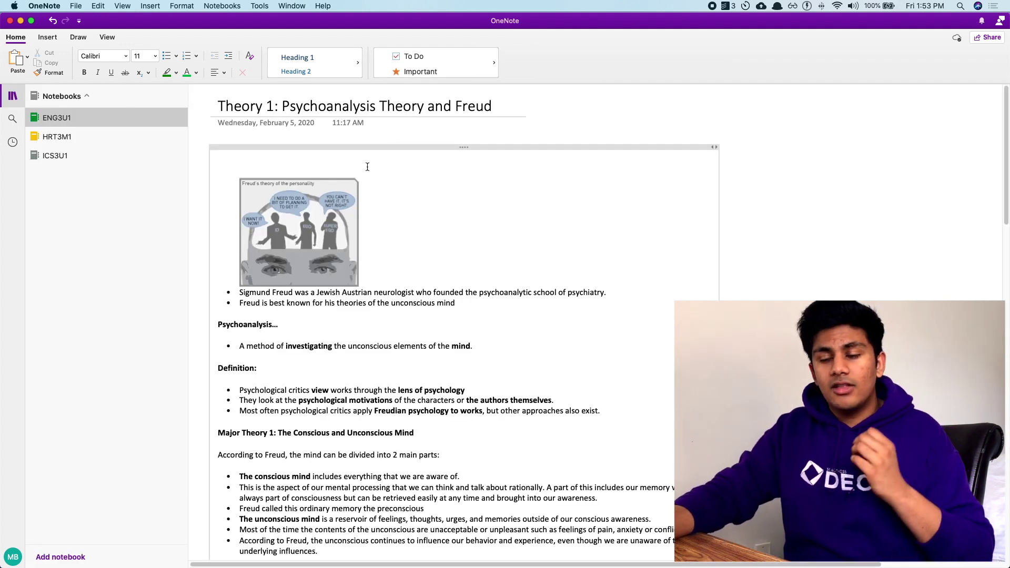
Look at the Insert and Draw ribbon tabs, then return to the Home tab
{"action": "scroll", "coordinate": [397, 223], "scroll_direction": "down", "scroll_amount": 5}
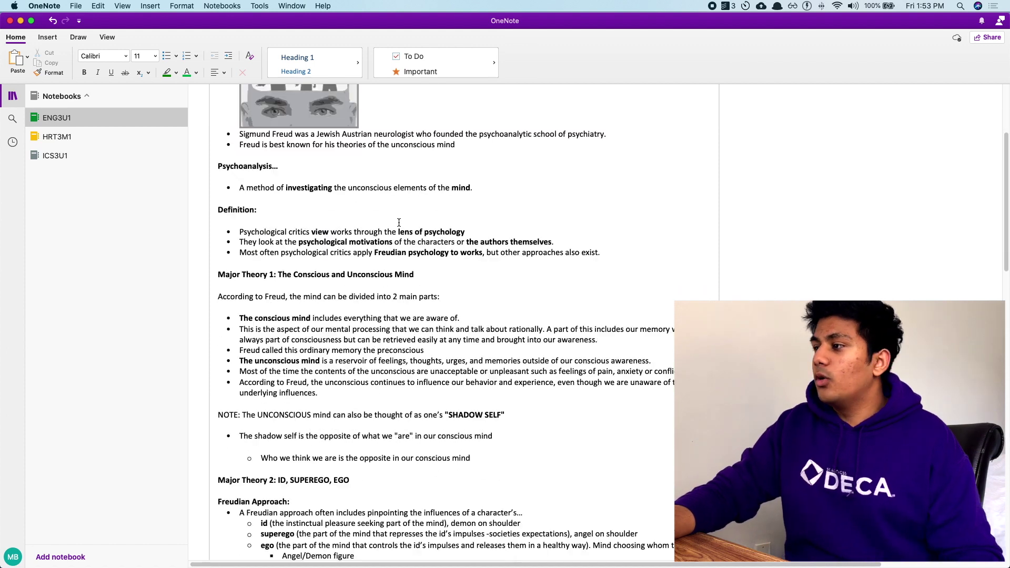
{"action": "scroll", "coordinate": [398, 224], "scroll_direction": "up", "scroll_amount": 5}
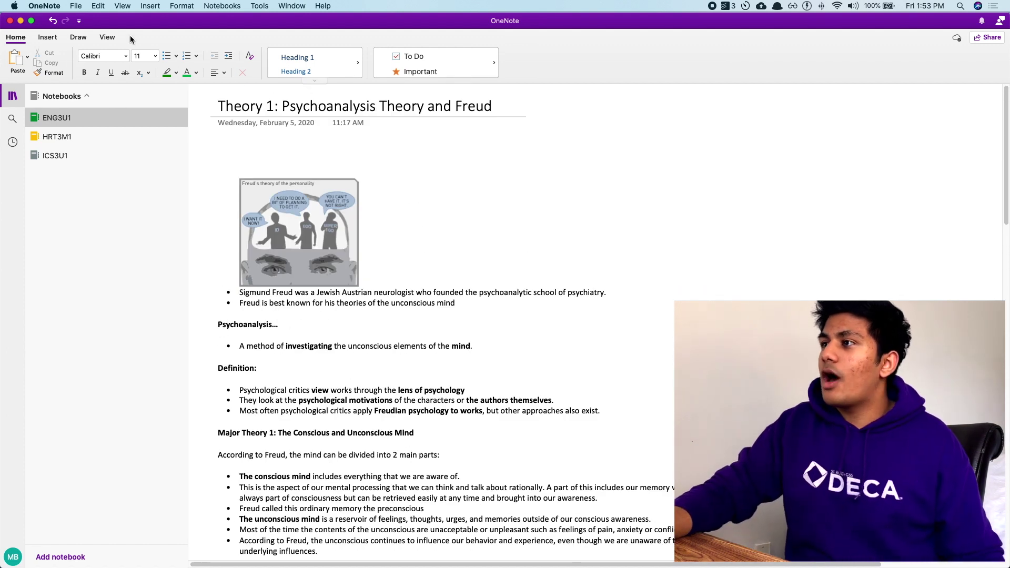
{"action": "left_click", "coordinate": [48, 38]}
{"action": "left_click", "coordinate": [78, 37]}
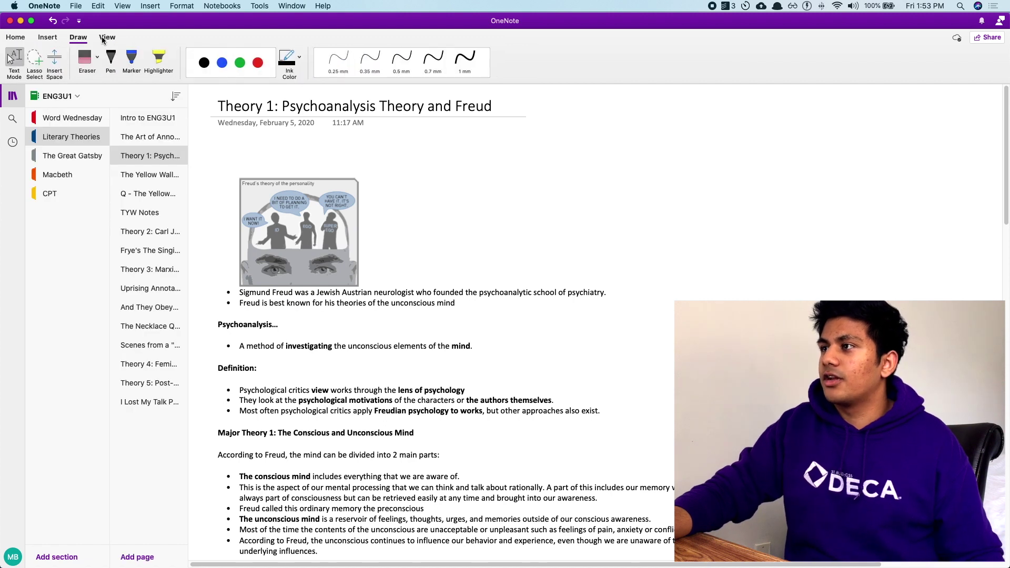
{"action": "left_click", "coordinate": [16, 37]}
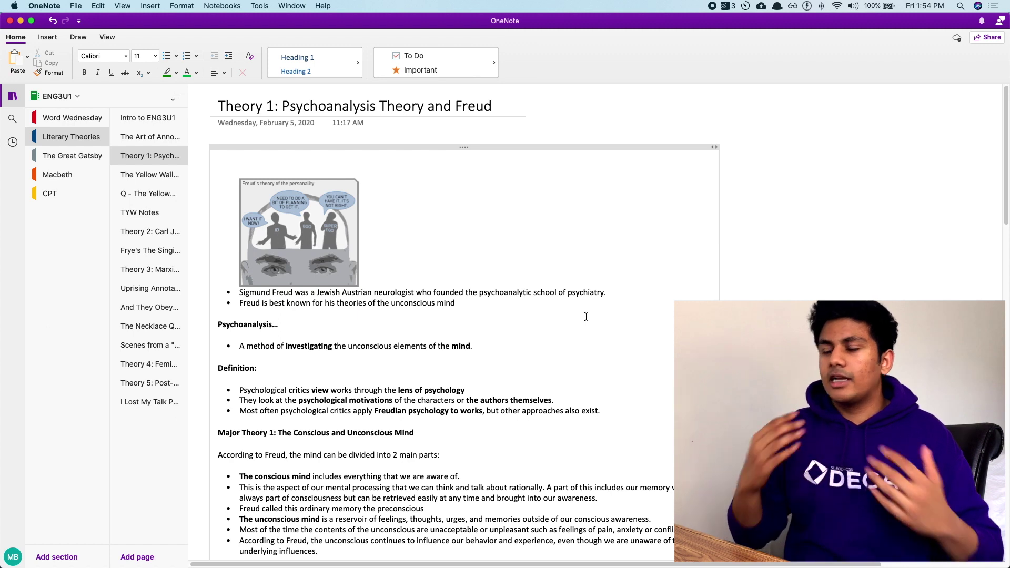
Show the Insert ribbon options and scroll down to the Freud notes' iceberg analogy image
{"action": "scroll", "coordinate": [587, 317], "scroll_direction": "down", "scroll_amount": 1}
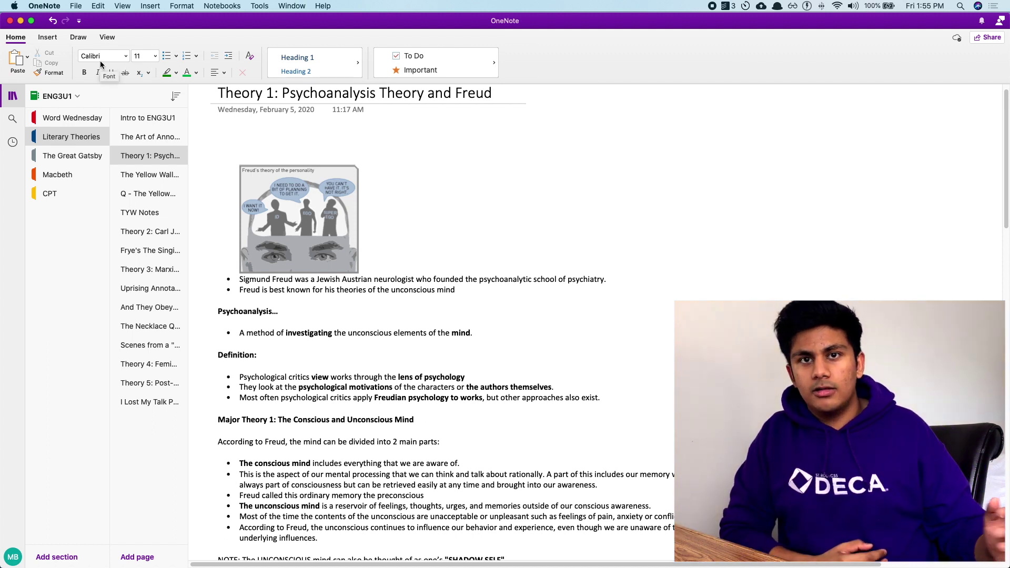
{"action": "left_click", "coordinate": [47, 37]}
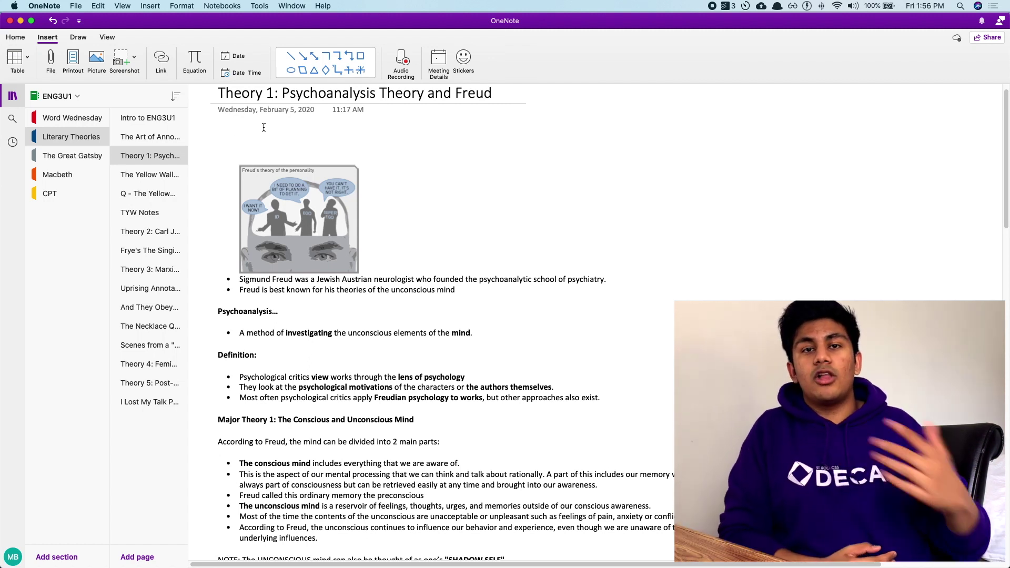
{"action": "scroll", "coordinate": [361, 235], "scroll_direction": "down", "scroll_amount": 5}
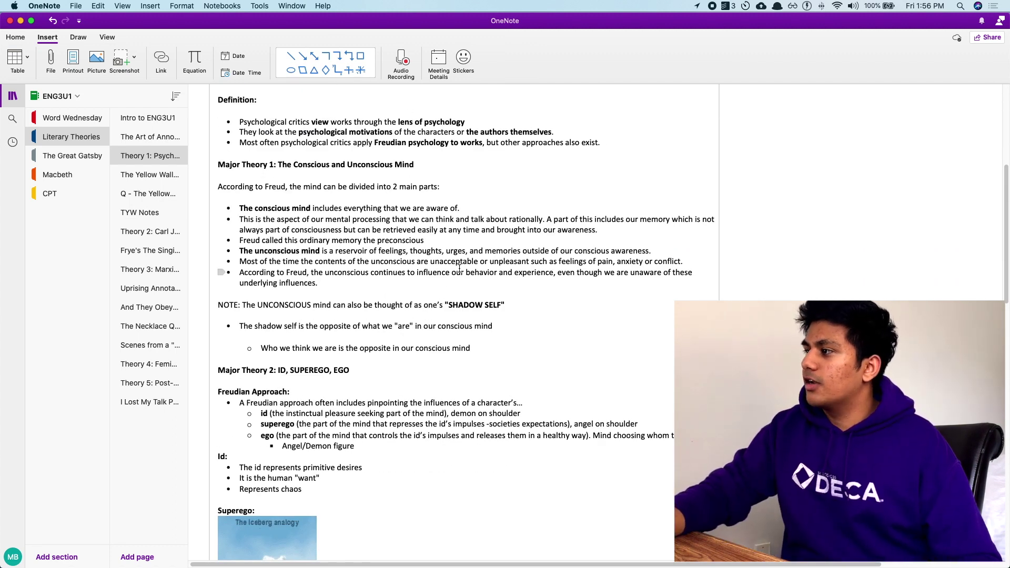
{"action": "scroll", "coordinate": [459, 268], "scroll_direction": "down", "scroll_amount": 3}
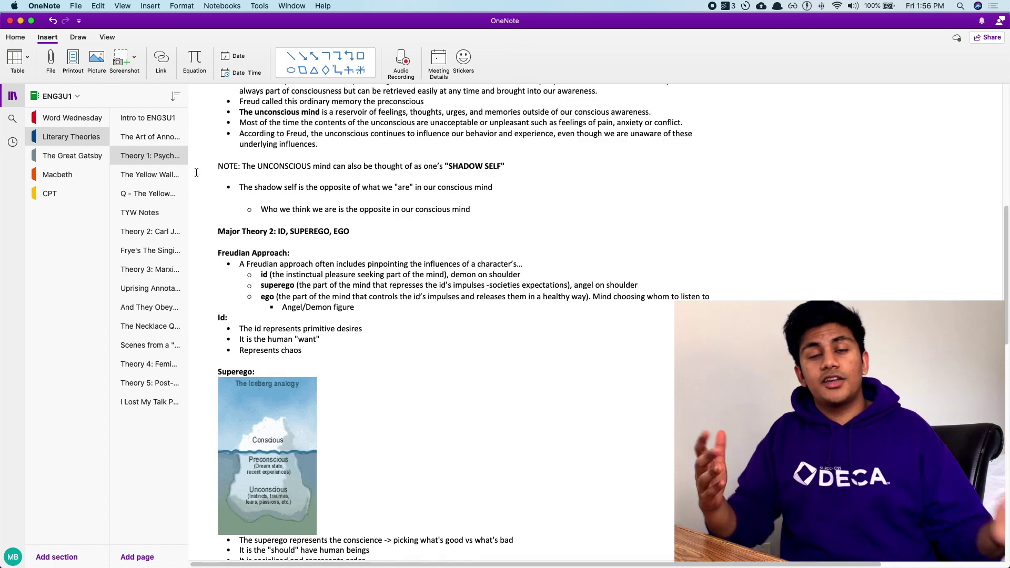
Handwrite 'Hello!' in ink below the Freud questions using the Draw tools
{"action": "left_click", "coordinate": [78, 37]}
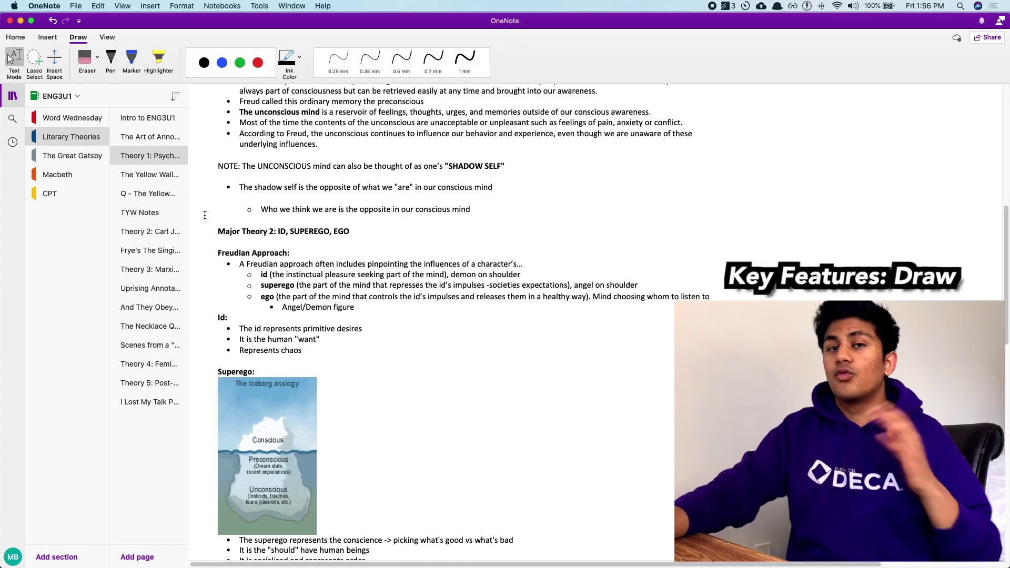
{"action": "scroll", "coordinate": [334, 217], "scroll_direction": "down", "scroll_amount": 1}
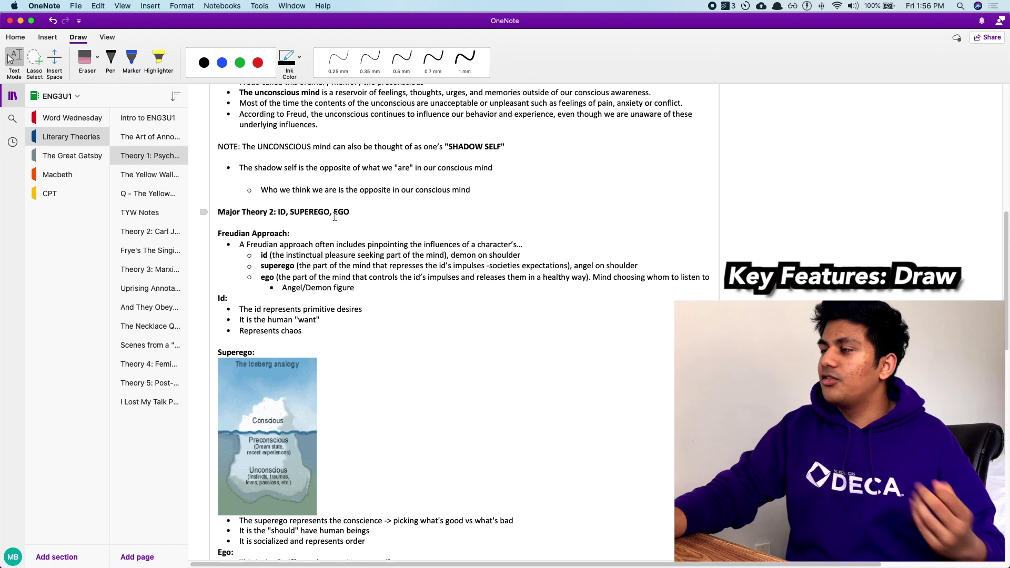
{"action": "scroll", "coordinate": [357, 184], "scroll_direction": "down", "scroll_amount": 5}
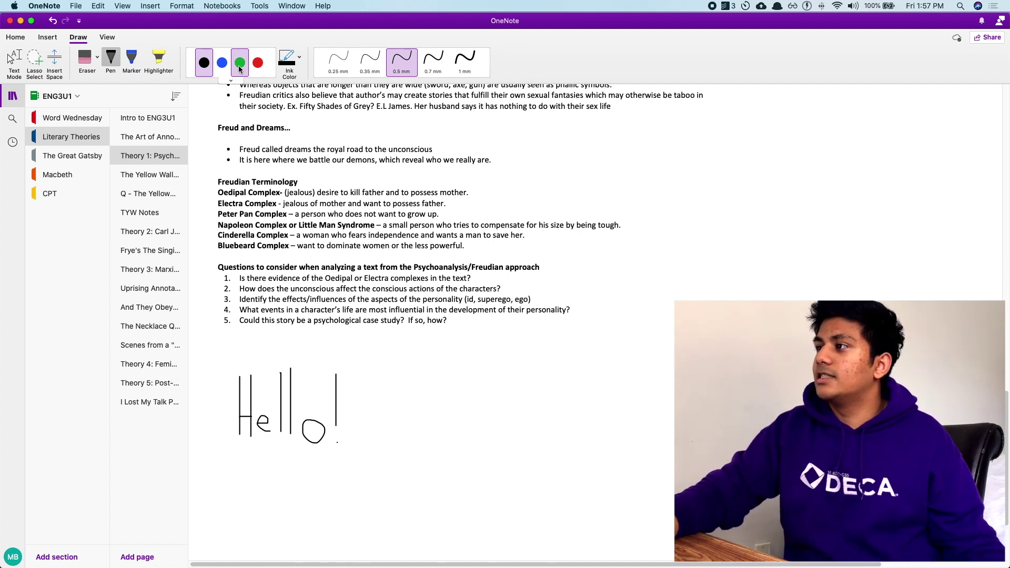
{"action": "key", "text": "Escape"}
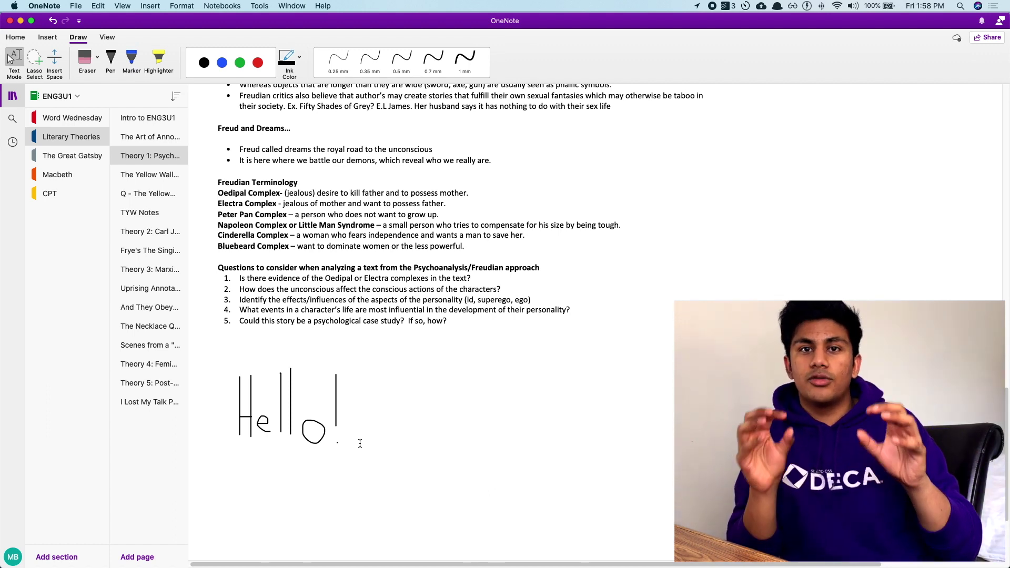
Lasso-select the Hello! ink, then return to typing mode and deselect it
{"action": "key", "text": "l"}
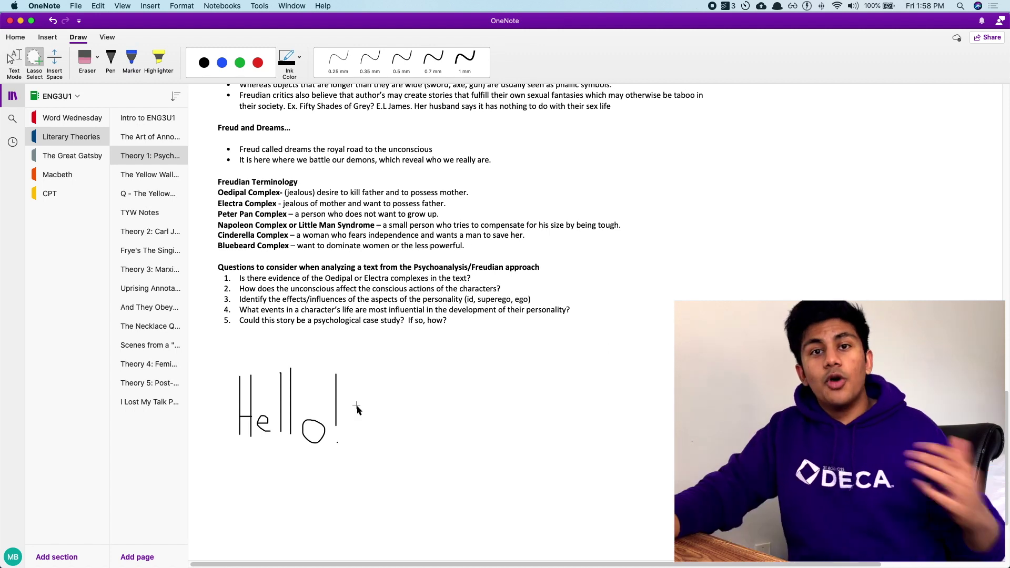
{"action": "mouse_move", "coordinate": [357, 412]}
{"action": "left_mouse_down"}
{"action": "mouse_move", "coordinate": [287, 344]}
{"action": "mouse_move", "coordinate": [294, 476]}
{"action": "mouse_move", "coordinate": [362, 406]}
{"action": "left_mouse_up"}
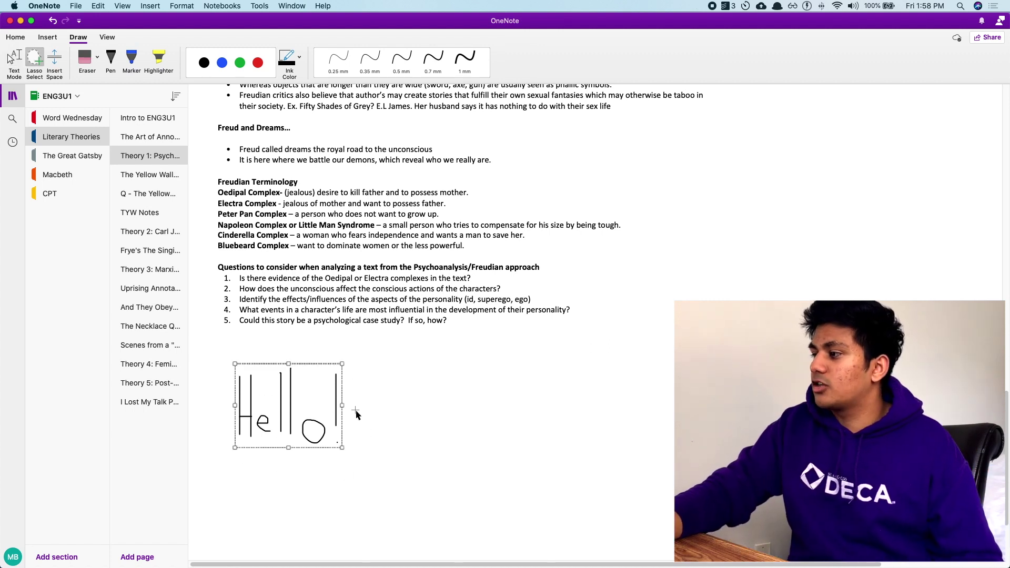
{"action": "left_click", "coordinate": [14, 59]}
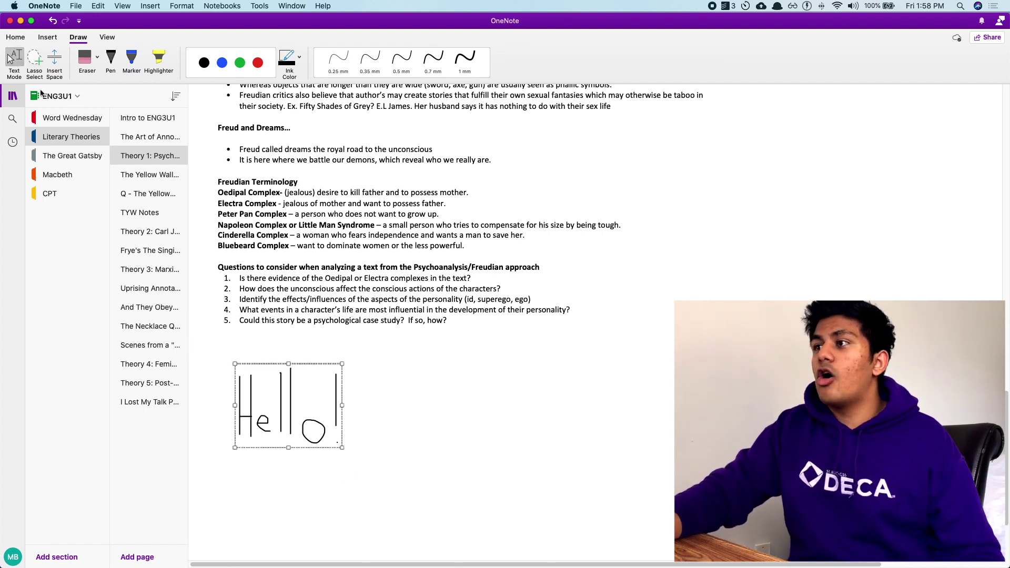
{"action": "left_click", "coordinate": [350, 392]}
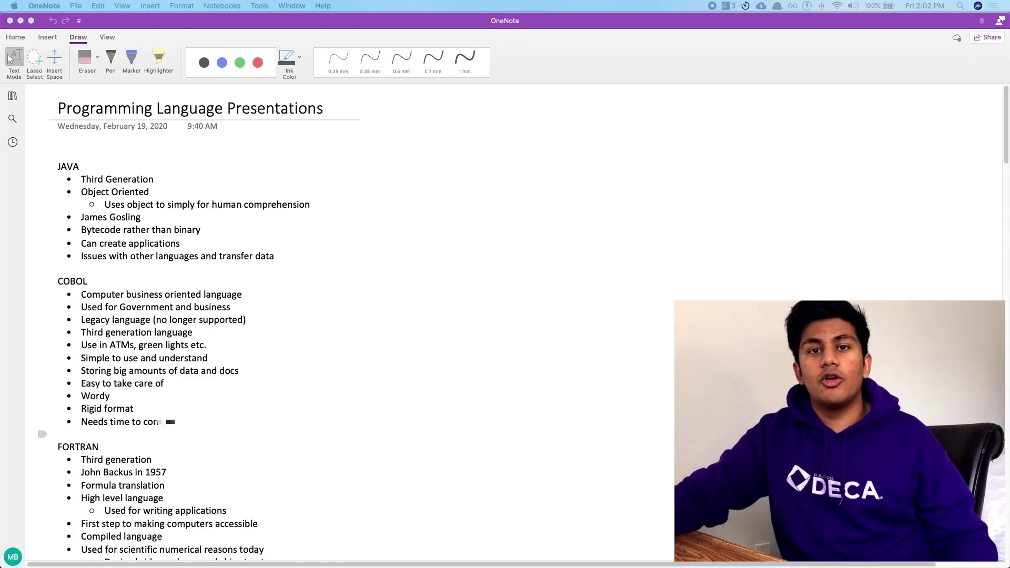
Bring up OneNote Online in Chrome and place it beside the desktop notes
{"action": "left_click", "coordinate": [13, 410]}
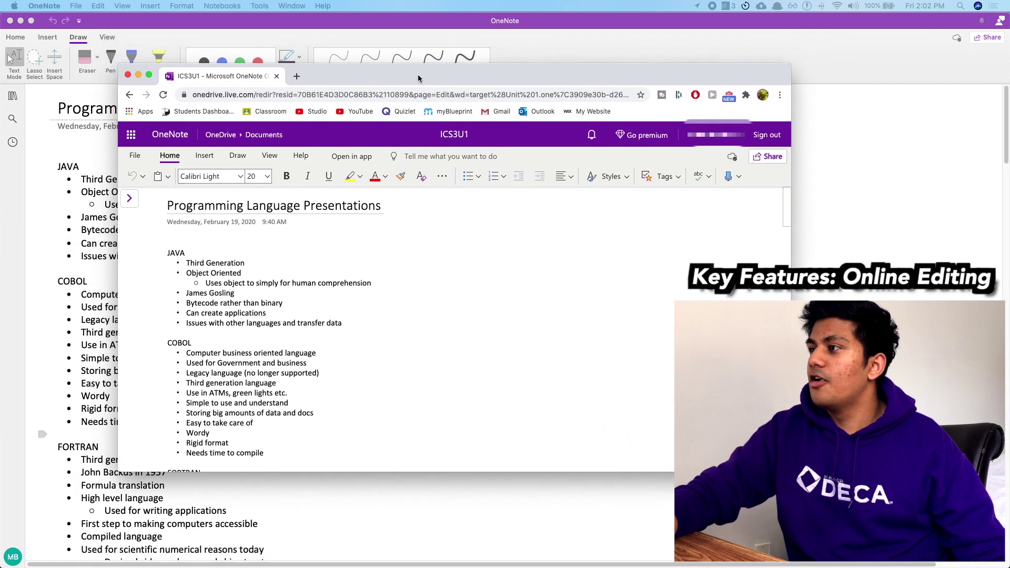
{"action": "left_click_drag", "start_coordinate": [419, 78], "coordinate": [440, 97]}
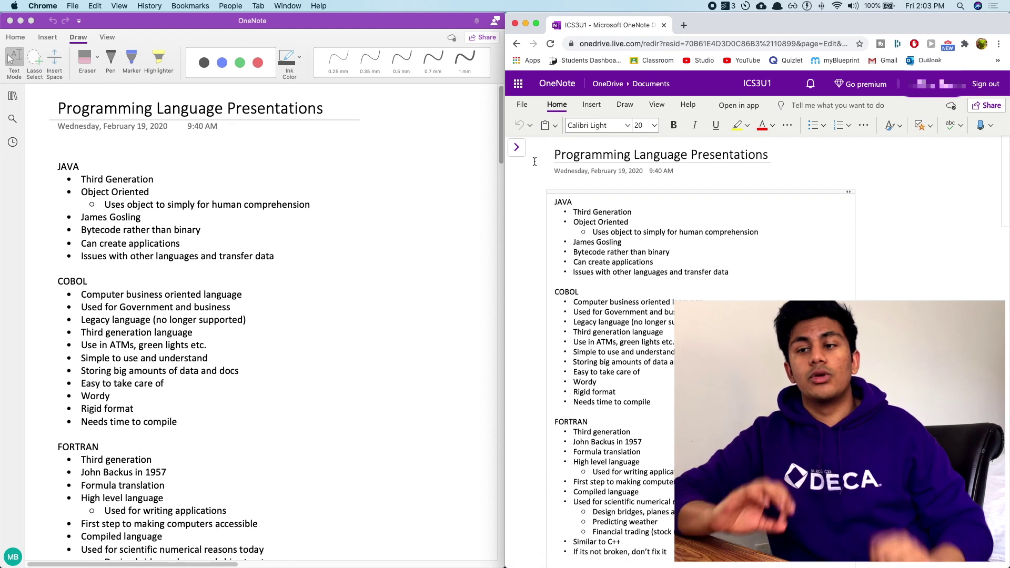
{"action": "scroll", "coordinate": [539, 198], "scroll_direction": "down", "scroll_amount": 3}
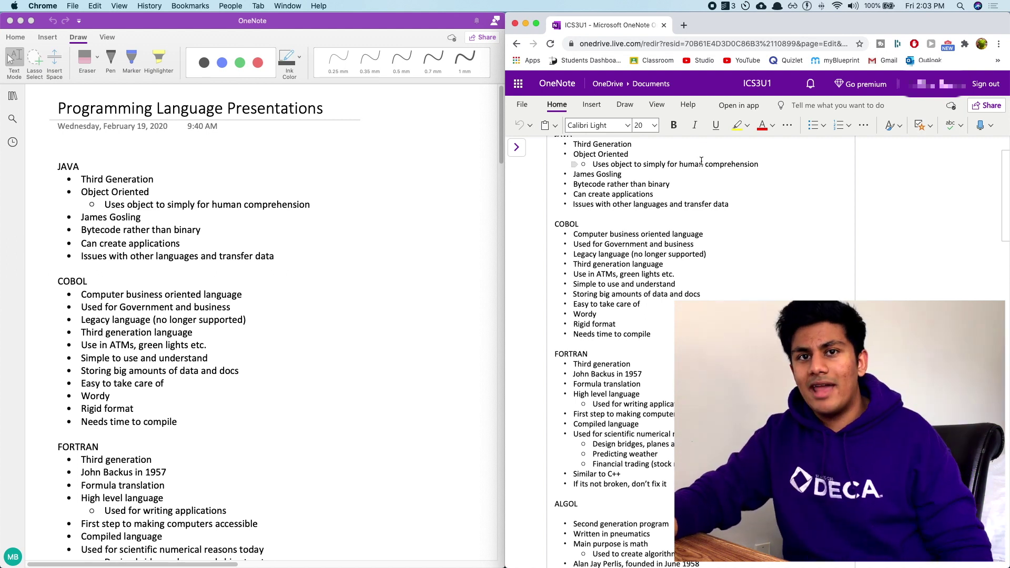
{"action": "scroll", "coordinate": [714, 172], "scroll_direction": "up", "scroll_amount": 2}
{"action": "scroll", "coordinate": [684, 222], "scroll_direction": "down", "scroll_amount": 5}
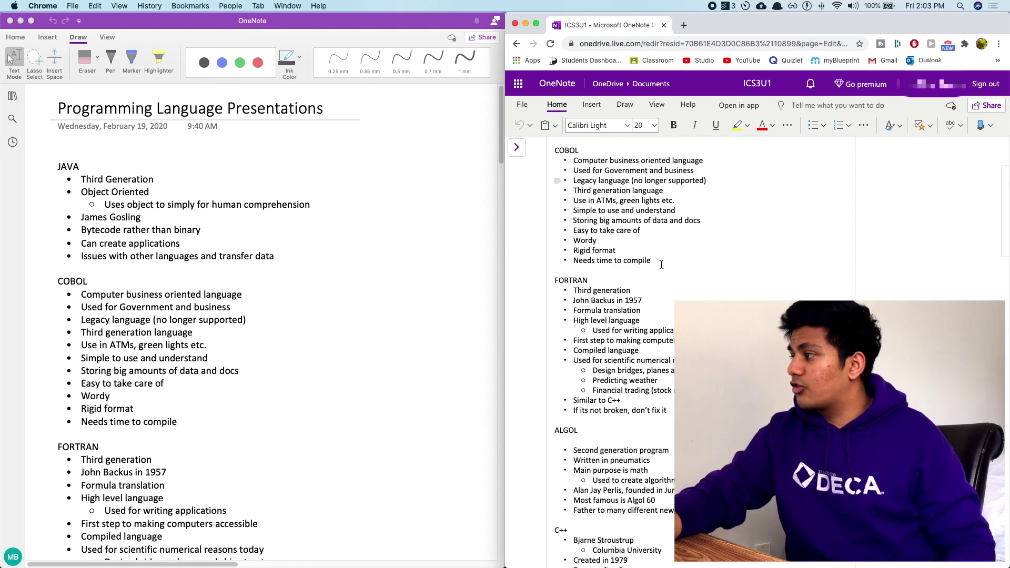
Append 'hi as you can see hear the notes automatically update' after 'compile'
{"action": "left_click", "coordinate": [627, 262]}
{"action": "scroll", "coordinate": [648, 264], "scroll_direction": "down", "scroll_amount": 1}
{"action": "type", "text": "hi as you can see hear the notes automatically update"}
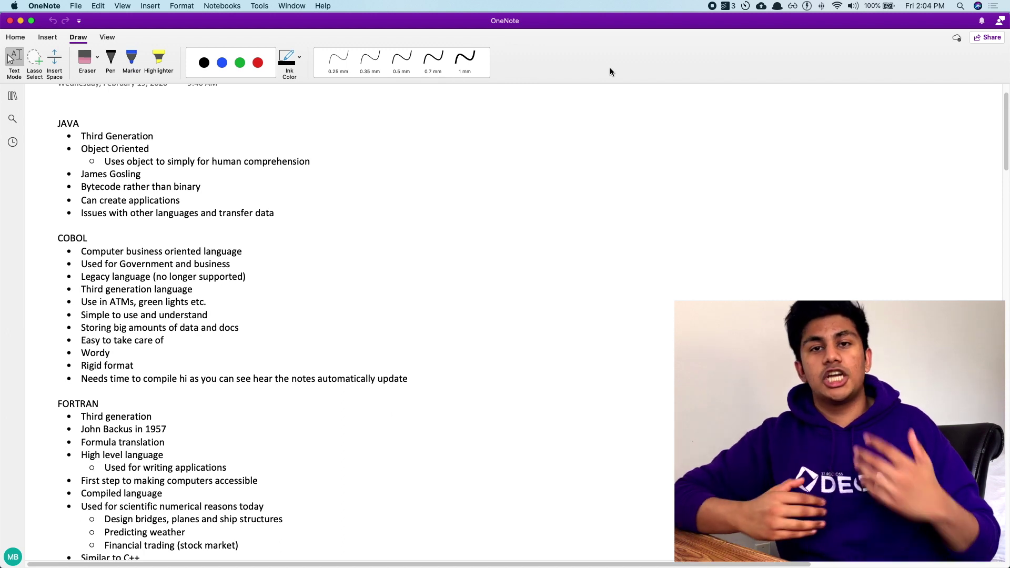
View the notebook's Sharing Options, then close the dropdown
{"action": "left_click", "coordinate": [980, 39]}
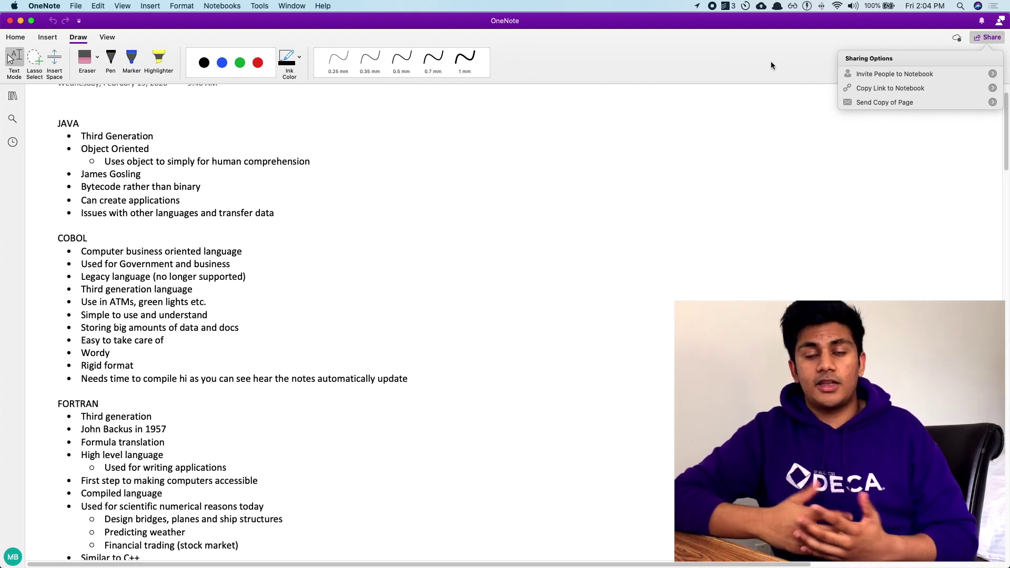
{"action": "left_click", "coordinate": [730, 69]}
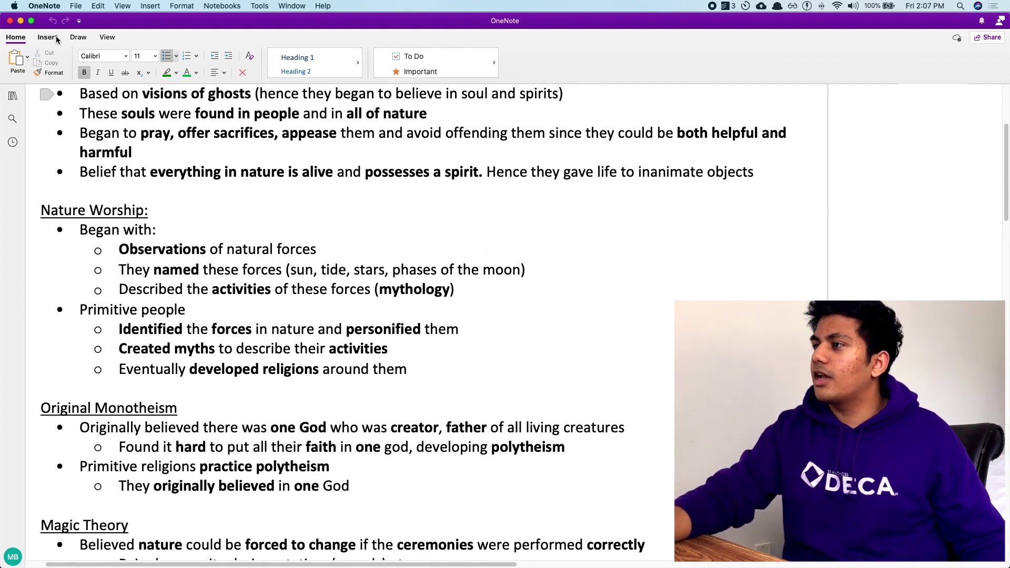
Switch between the Insert and Draw tabs, then open the Insert tab's Table grid
{"action": "left_click", "coordinate": [64, 38]}
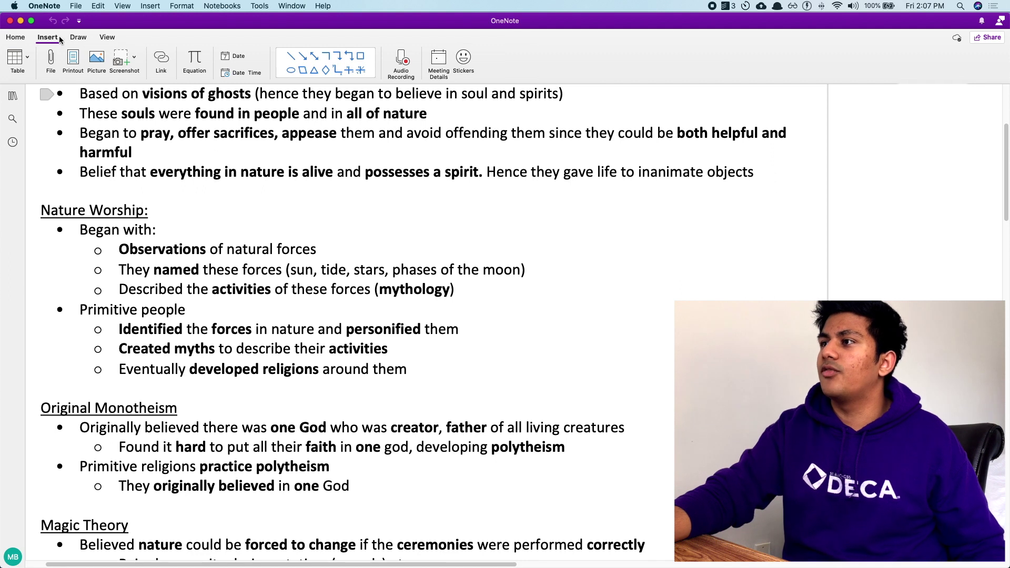
{"action": "left_click", "coordinate": [86, 37]}
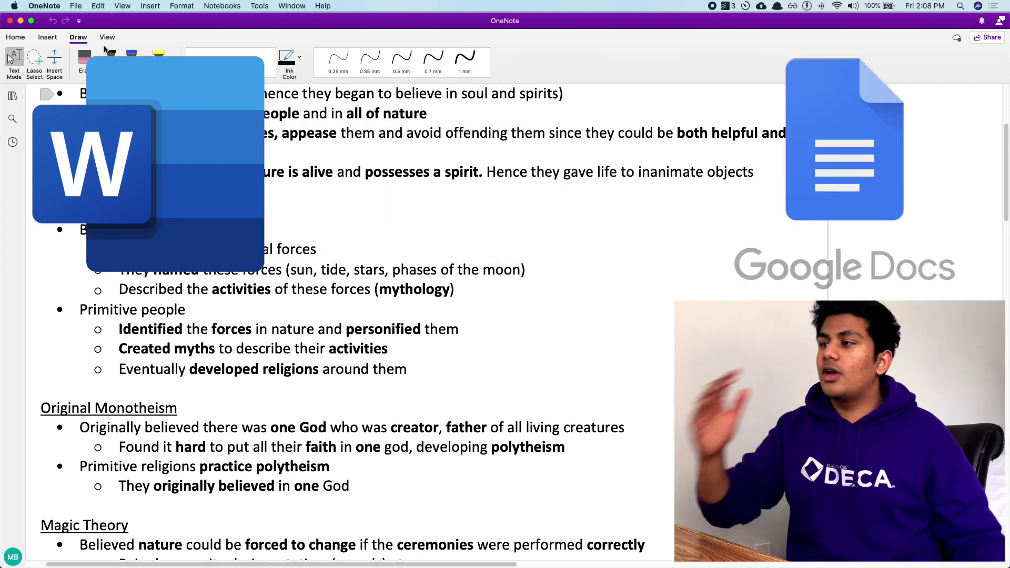
{"action": "left_click", "coordinate": [50, 37]}
{"action": "left_click", "coordinate": [18, 57]}
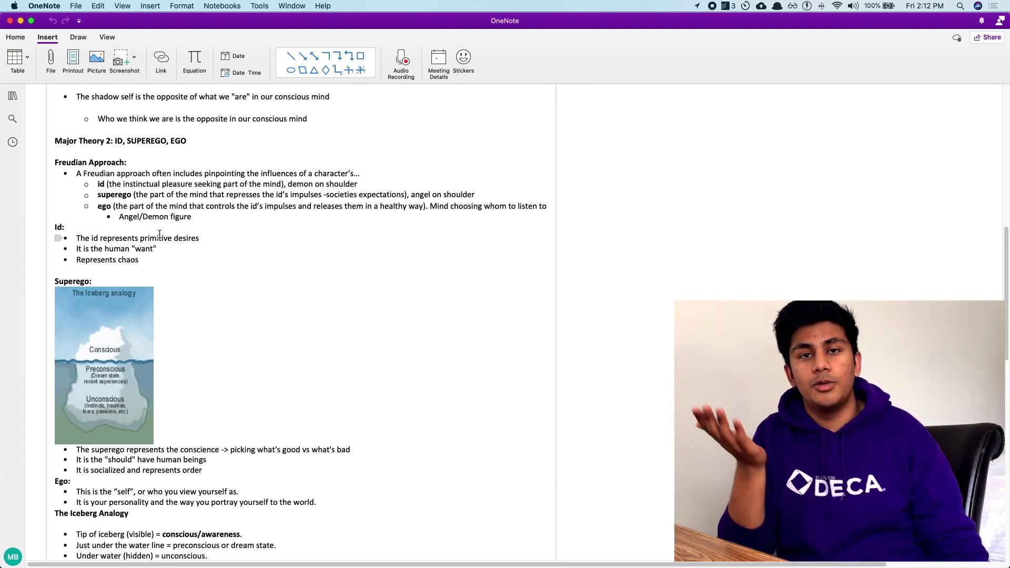
Scroll the Freud page to its top, then back down to the handwritten Hello! ink
{"action": "scroll", "coordinate": [375, 209], "scroll_direction": "up", "scroll_amount": 15}
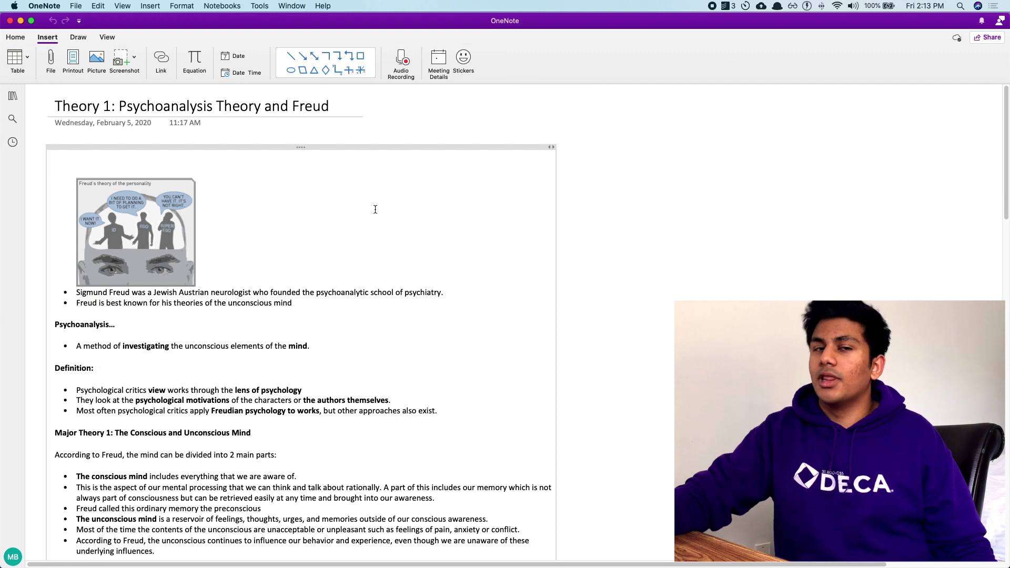
{"action": "scroll", "coordinate": [376, 209], "scroll_direction": "down", "scroll_amount": 1}
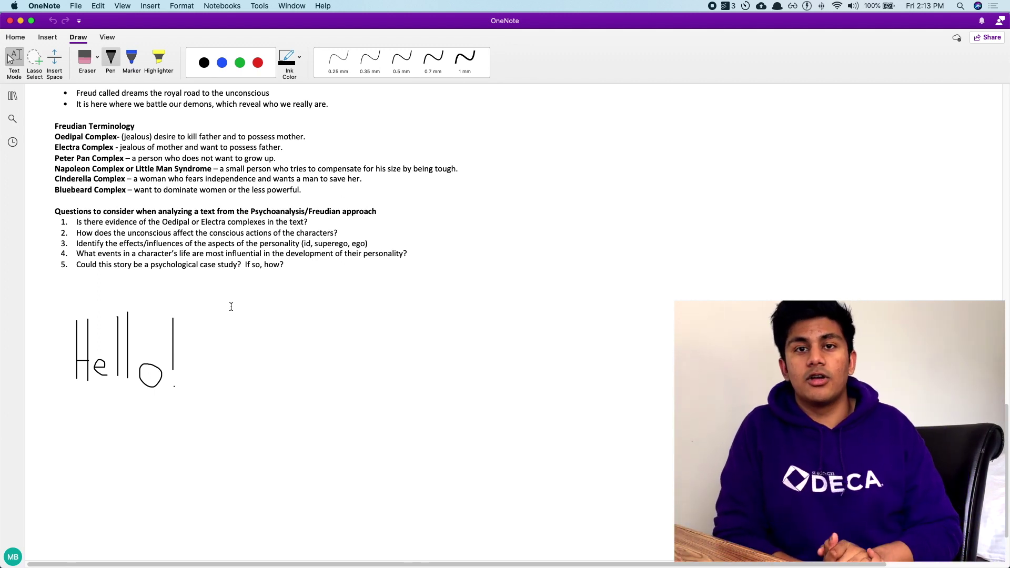
{"action": "scroll", "coordinate": [231, 307], "scroll_direction": "down", "scroll_amount": 1}
{"action": "scroll", "coordinate": [231, 307], "scroll_direction": "up", "scroll_amount": 3}
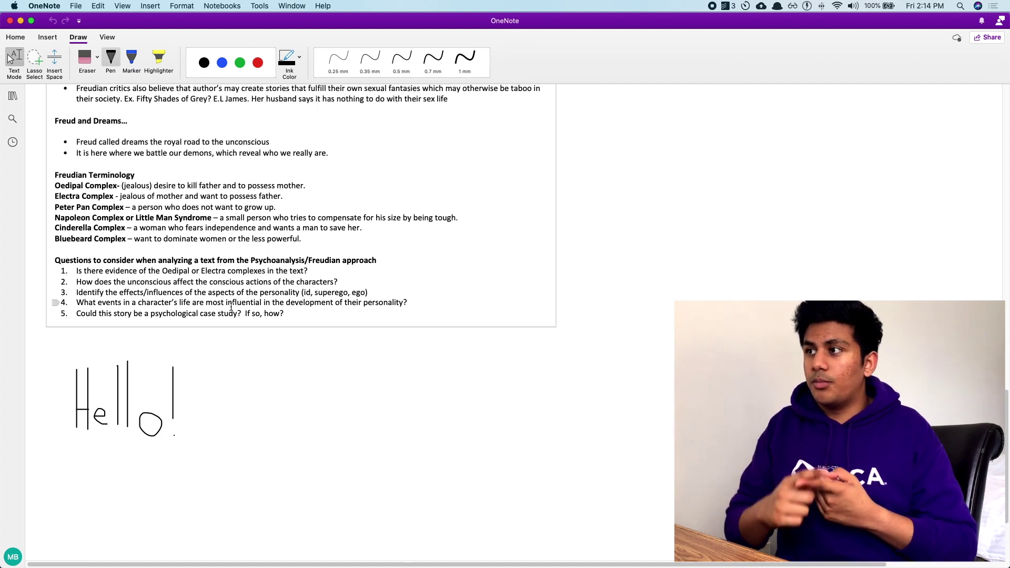